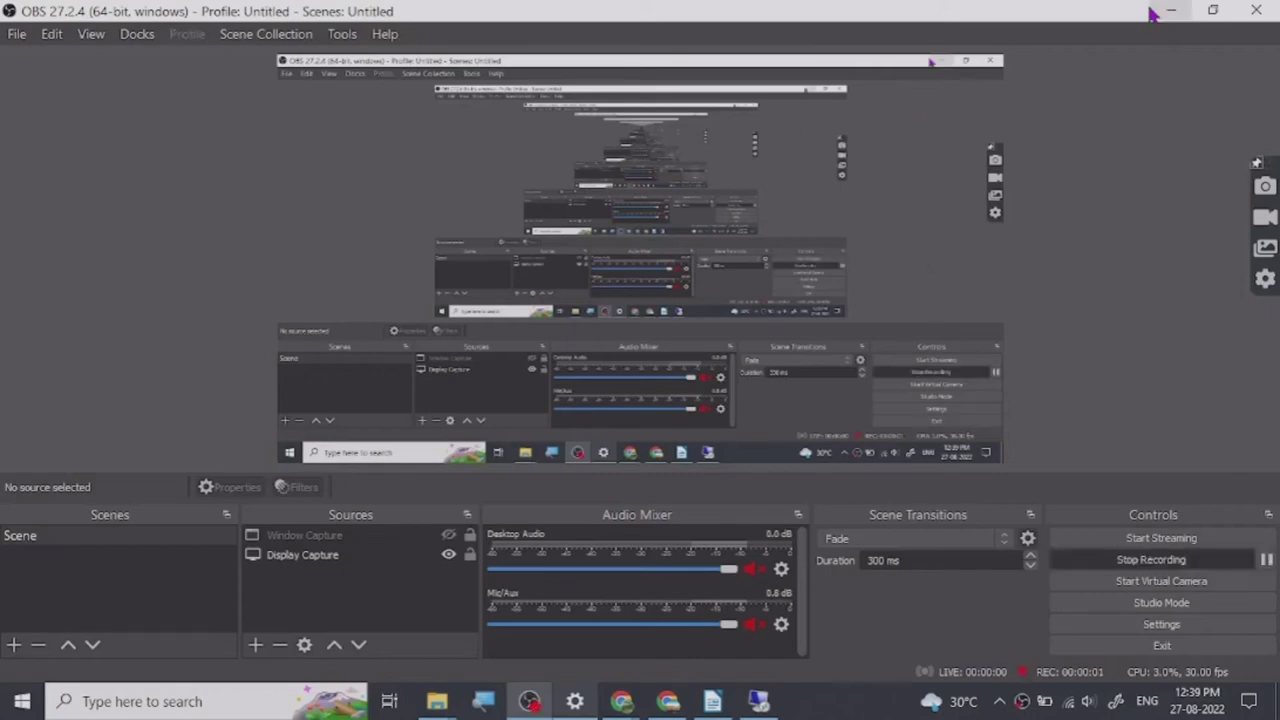
Step: Minimize OBS Studio to reveal Chrome showing the magiceraser.io site
{"action": "left_click", "coordinate": [1162, 11]}
{"action": "scroll", "coordinate": [331, 443], "scroll_direction": "up", "scroll_amount": 3}
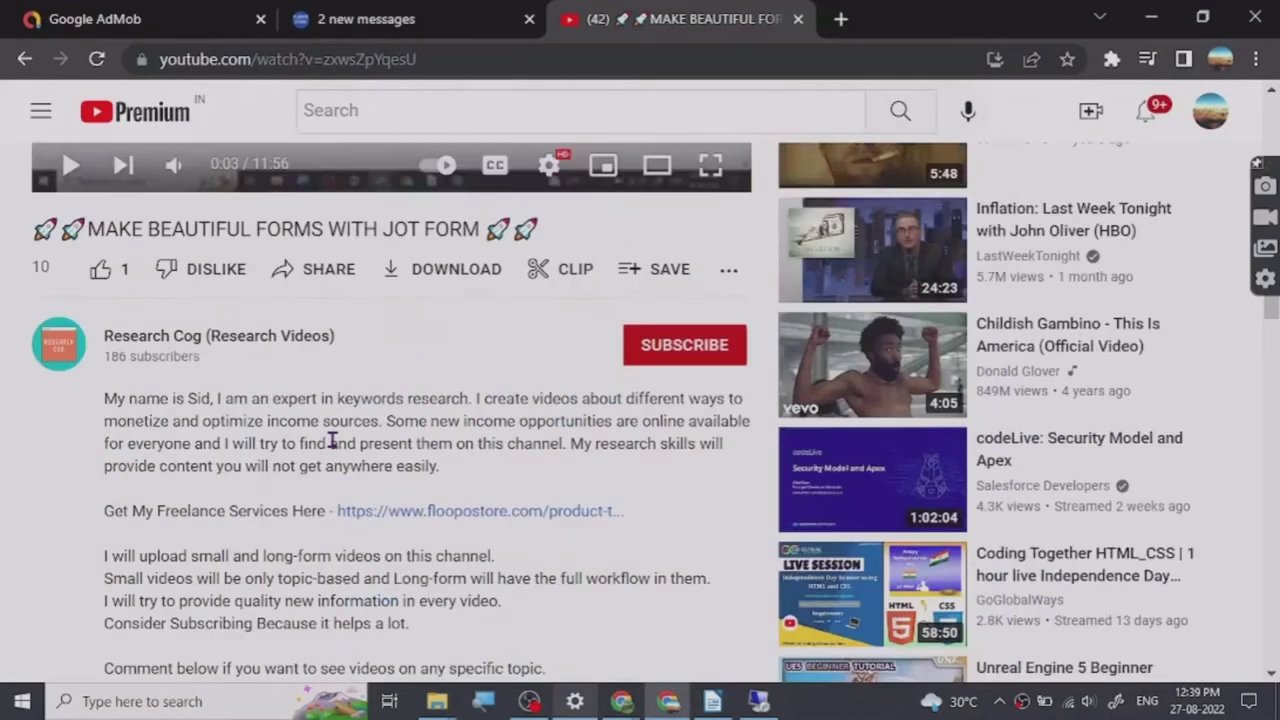
{"action": "scroll", "coordinate": [345, 400], "scroll_direction": "down", "scroll_amount": 3}
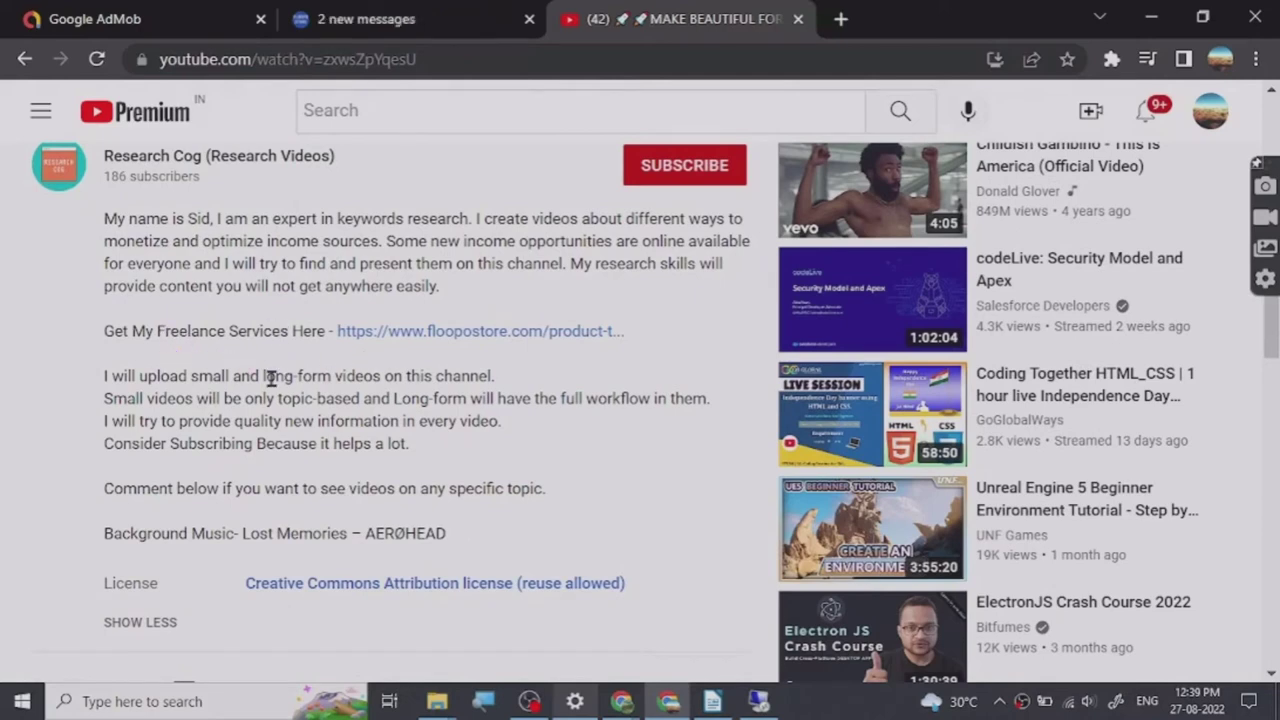
{"action": "scroll", "coordinate": [265, 385], "scroll_direction": "up", "scroll_amount": 3}
{"action": "scroll", "coordinate": [235, 440], "scroll_direction": "down", "scroll_amount": 3}
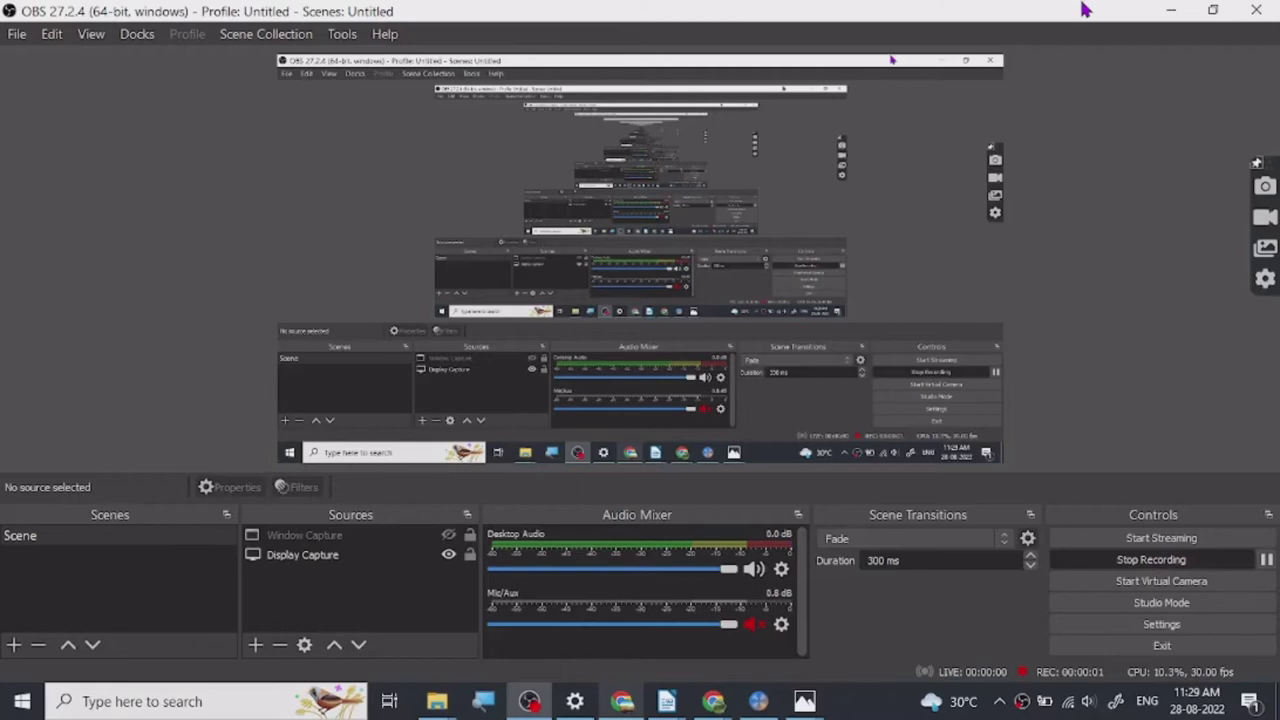
Step: Minimize OBS and scroll magiceraser.io to the upload box to open the IMAGE ART file picker
{"action": "left_click", "coordinate": [1187, 10]}
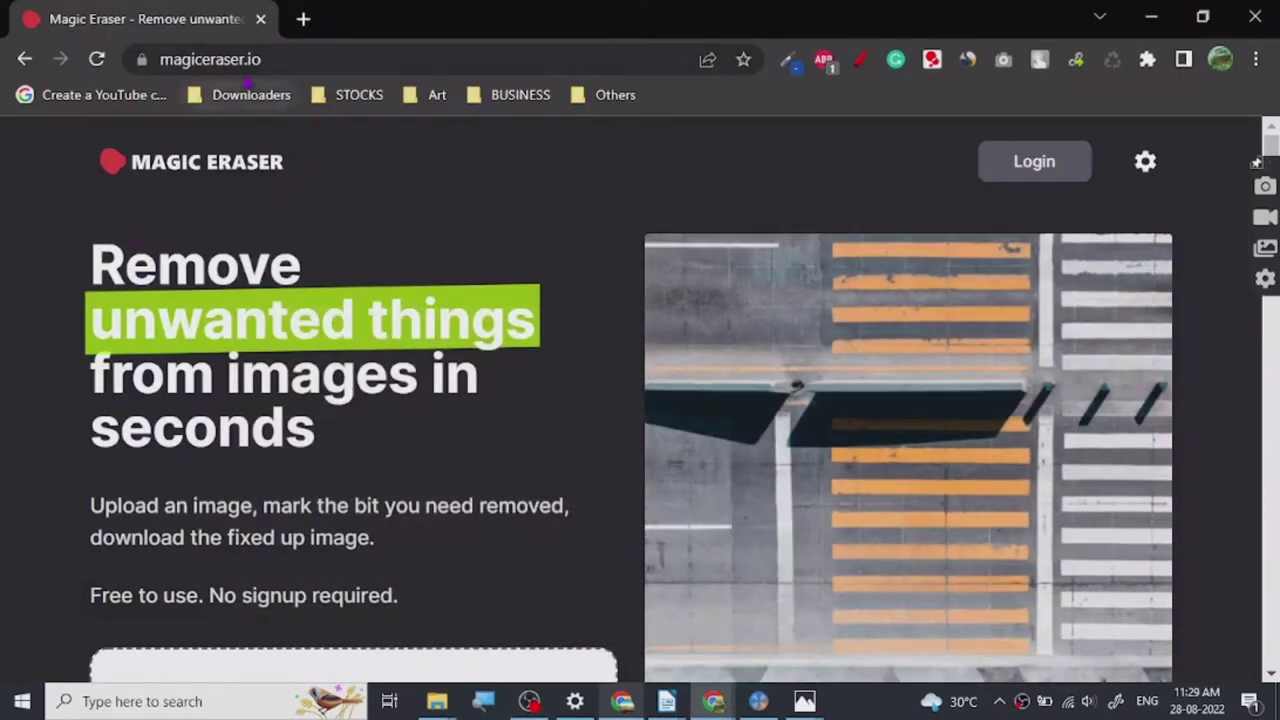
{"action": "scroll", "coordinate": [451, 329], "scroll_direction": "down", "scroll_amount": 2}
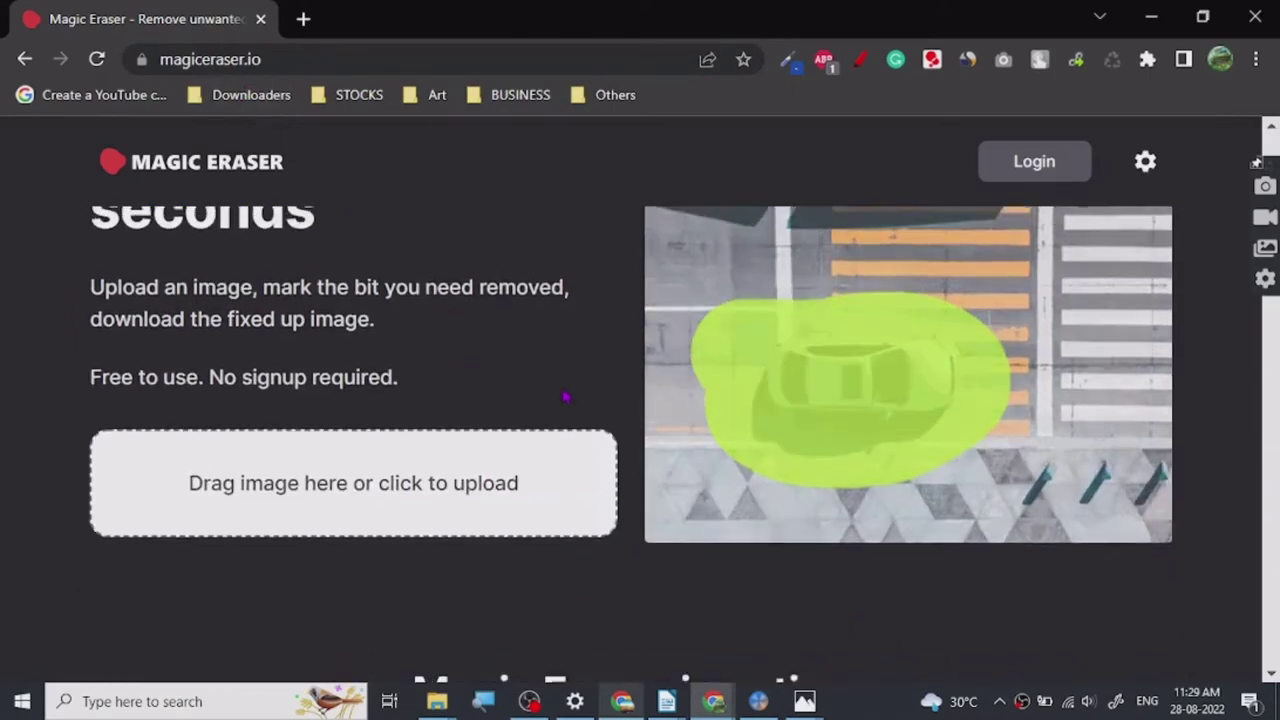
{"action": "scroll", "coordinate": [566, 399], "scroll_direction": "up", "scroll_amount": 2}
{"action": "scroll", "coordinate": [566, 415], "scroll_direction": "down", "scroll_amount": 2}
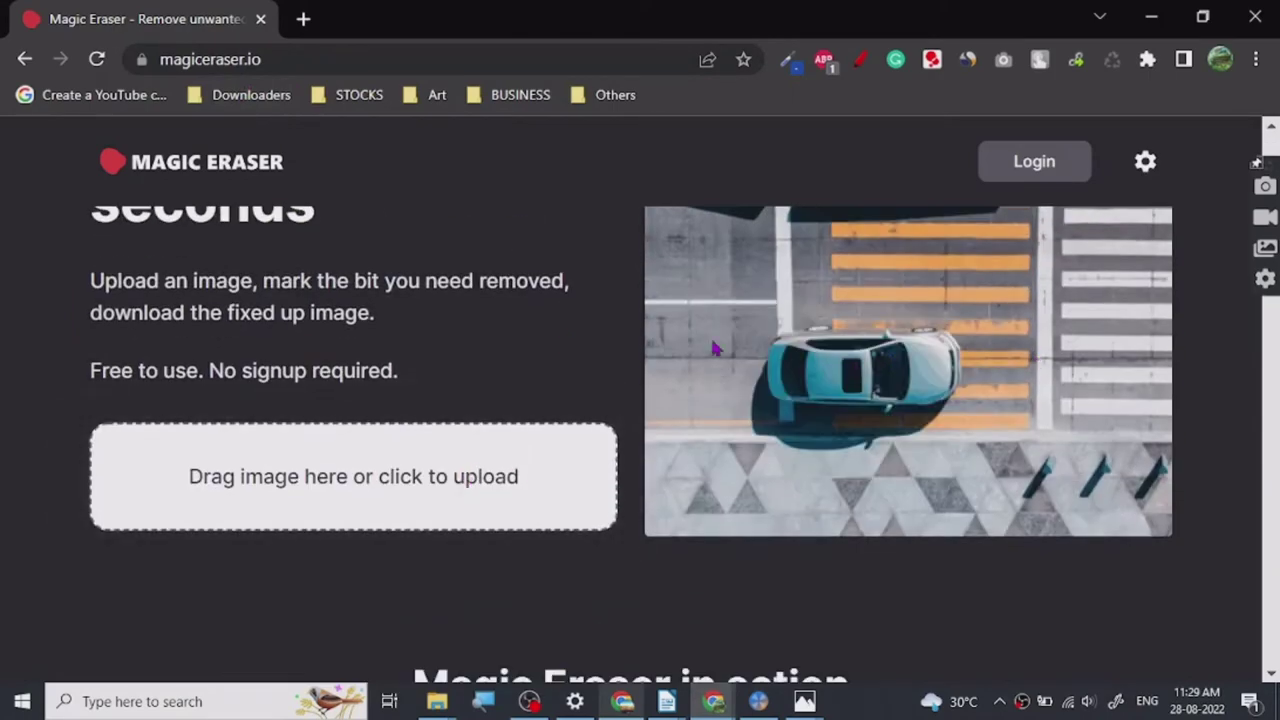
{"action": "scroll", "coordinate": [400, 306], "scroll_direction": "up", "scroll_amount": 2}
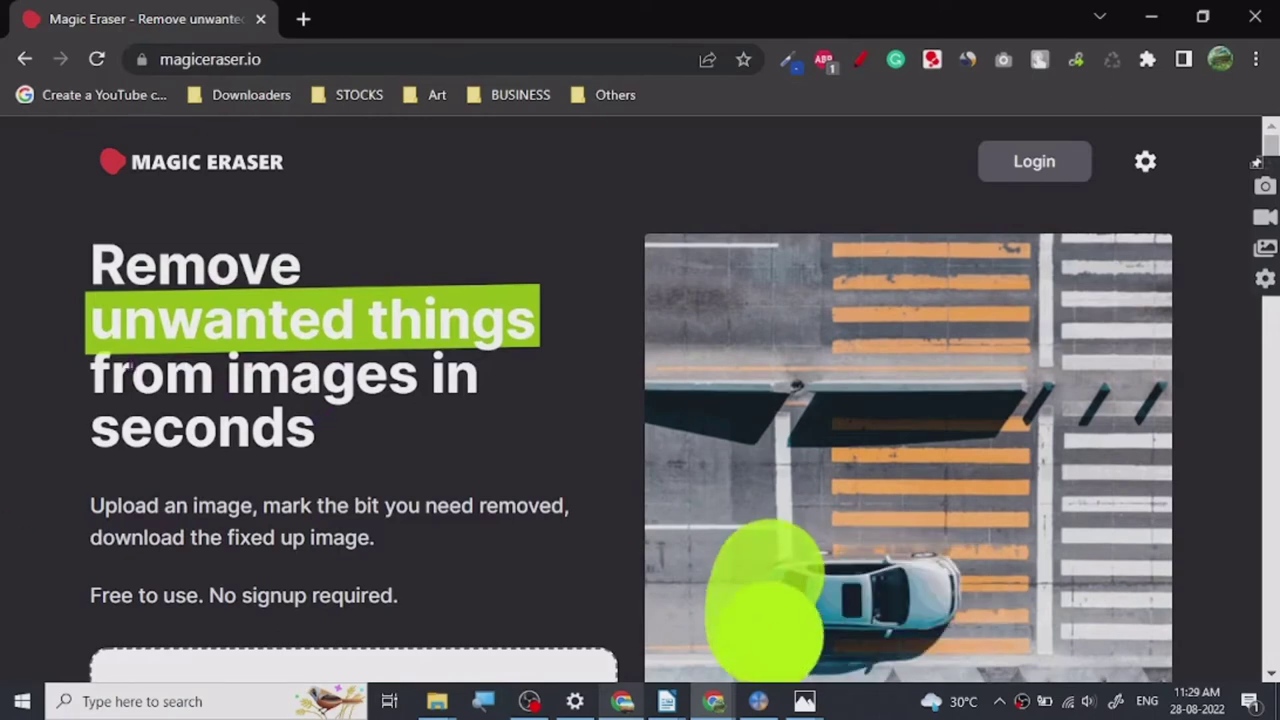
{"action": "scroll", "coordinate": [262, 441], "scroll_direction": "down", "scroll_amount": 2}
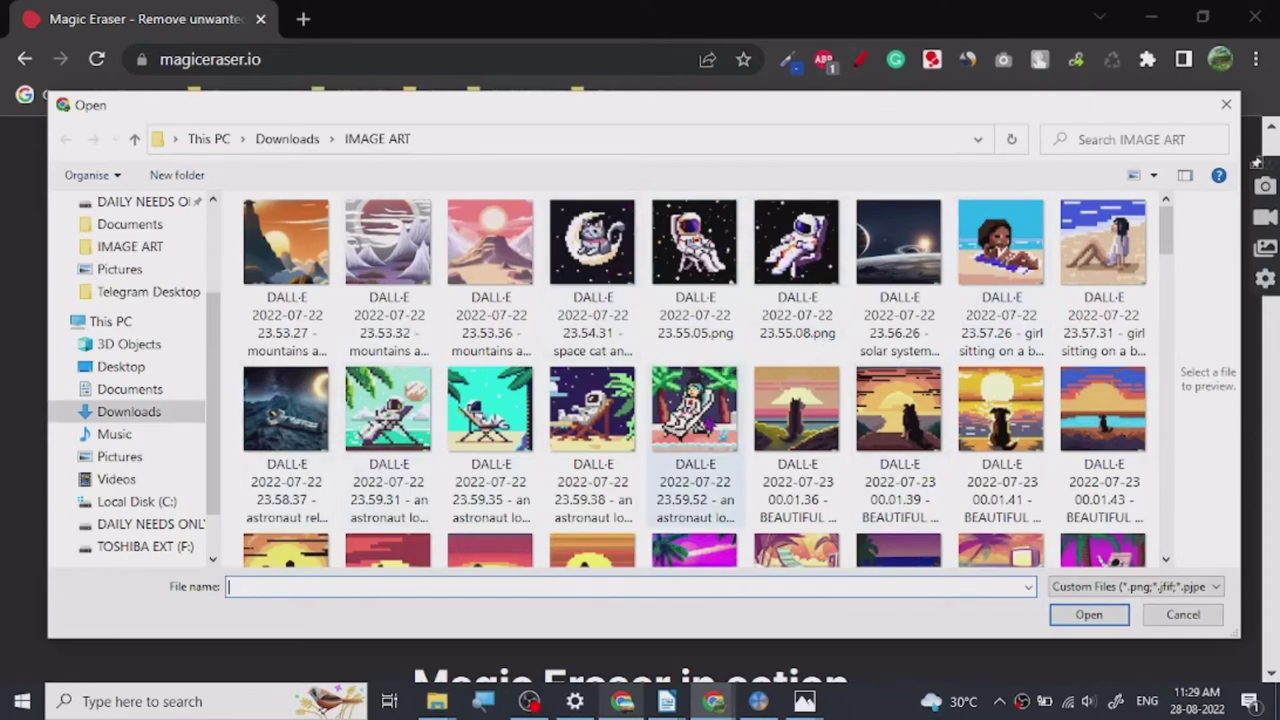
Step: Upload the 00.01.41 BEAUTIFUL SUNSET dog image, brush a mask over the sun, and erase it
{"action": "scroll", "coordinate": [660, 360], "scroll_direction": "down", "scroll_amount": 1}
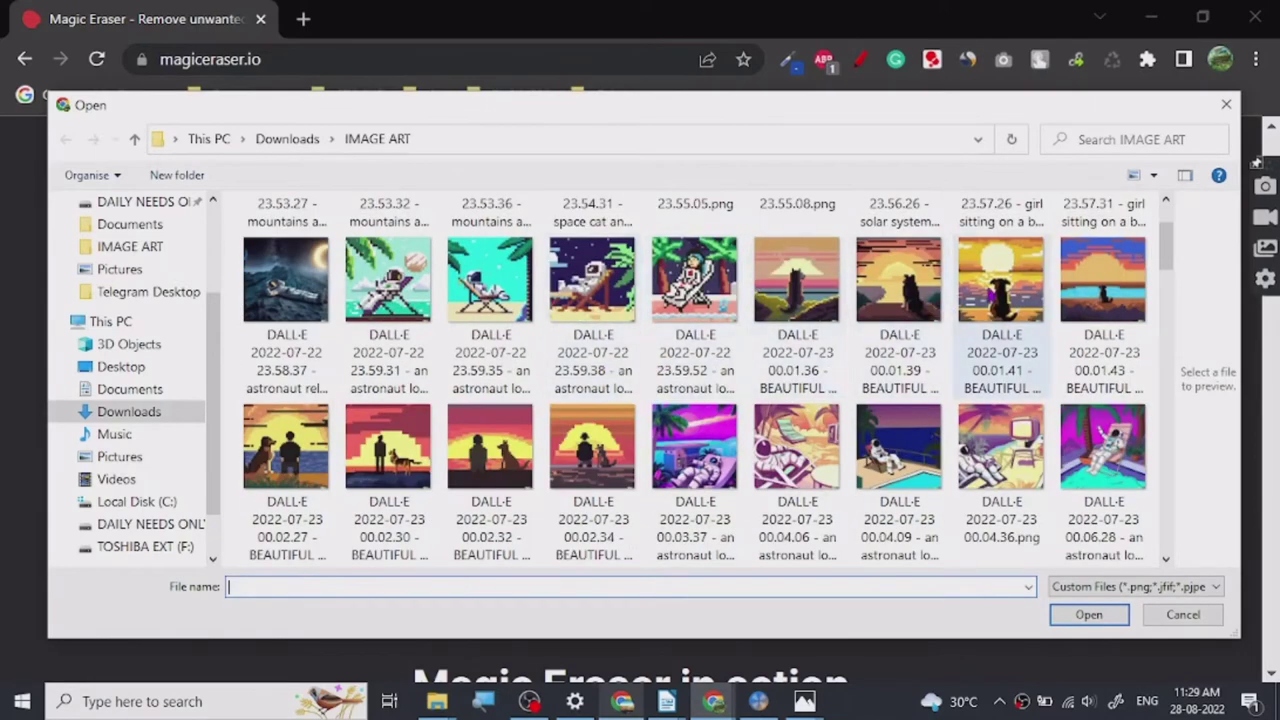
{"action": "left_click", "coordinate": [985, 300]}
{"action": "left_click", "coordinate": [1089, 614]}
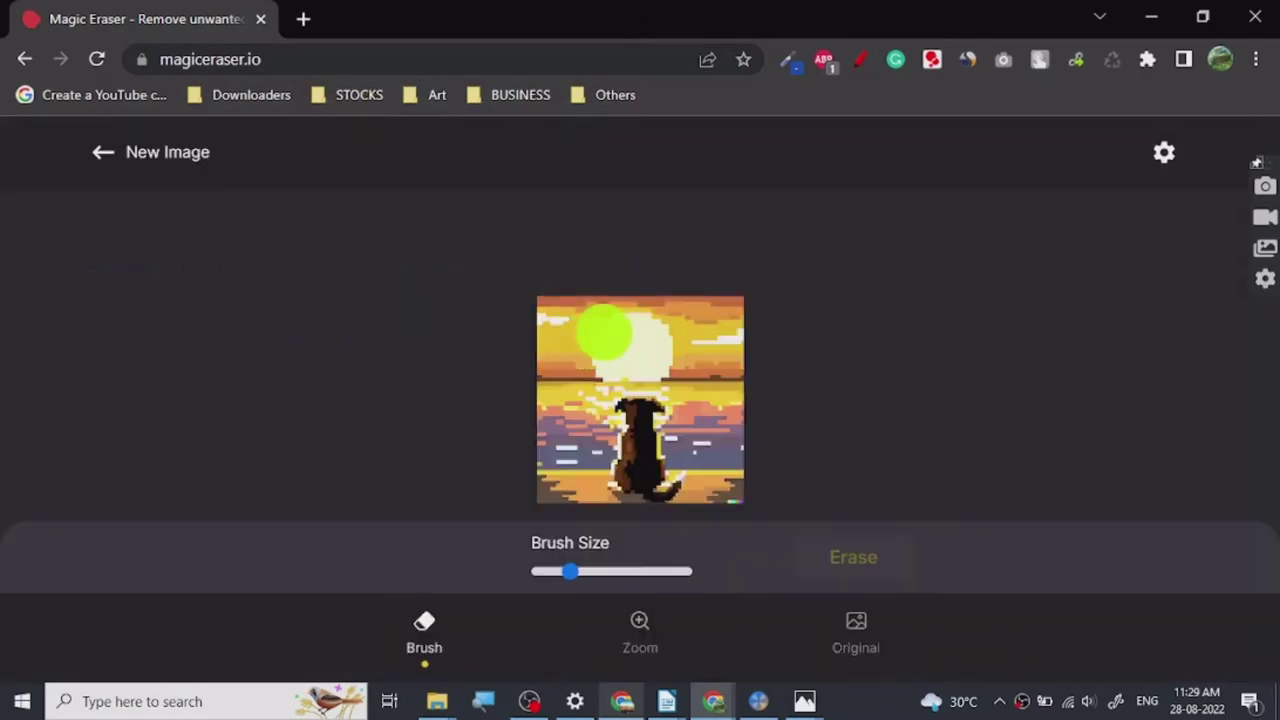
{"action": "mouse_move", "coordinate": [604, 333]}
{"action": "left_mouse_down"}
{"action": "mouse_move", "coordinate": [655, 325]}
{"action": "mouse_move", "coordinate": [648, 362]}
{"action": "mouse_move", "coordinate": [604, 369]}
{"action": "left_mouse_up"}
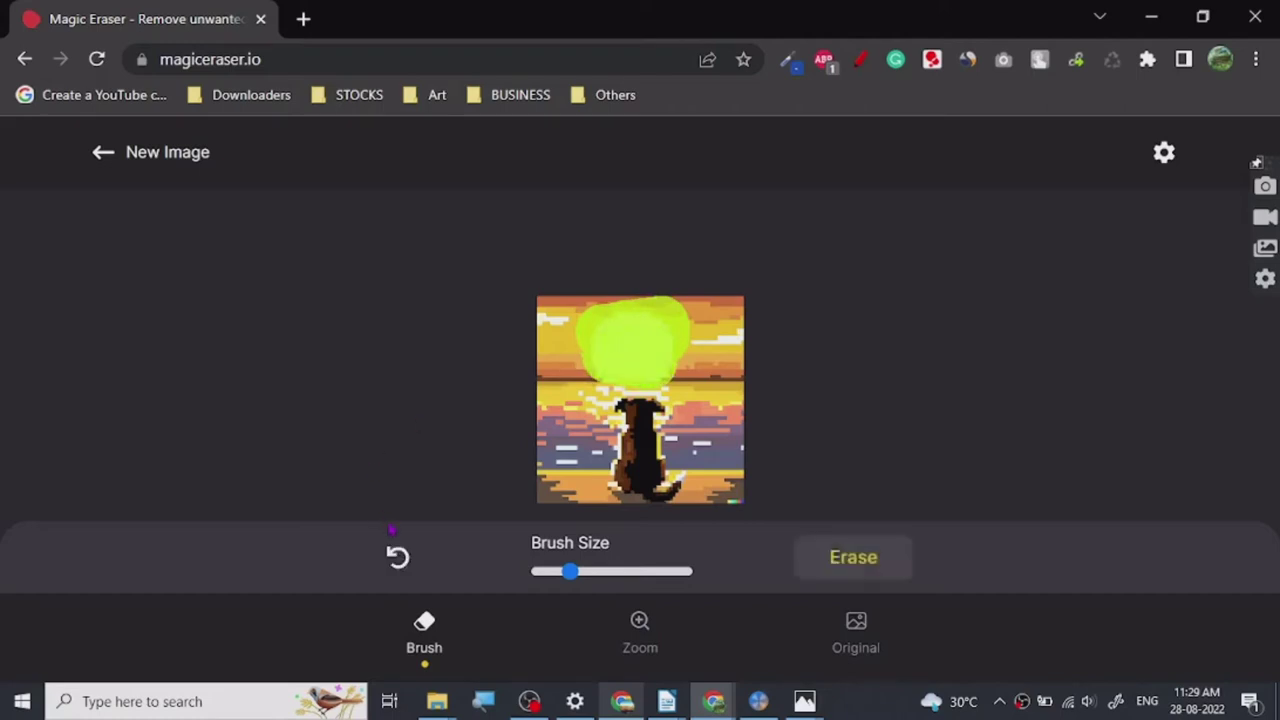
{"action": "left_click", "coordinate": [868, 557]}
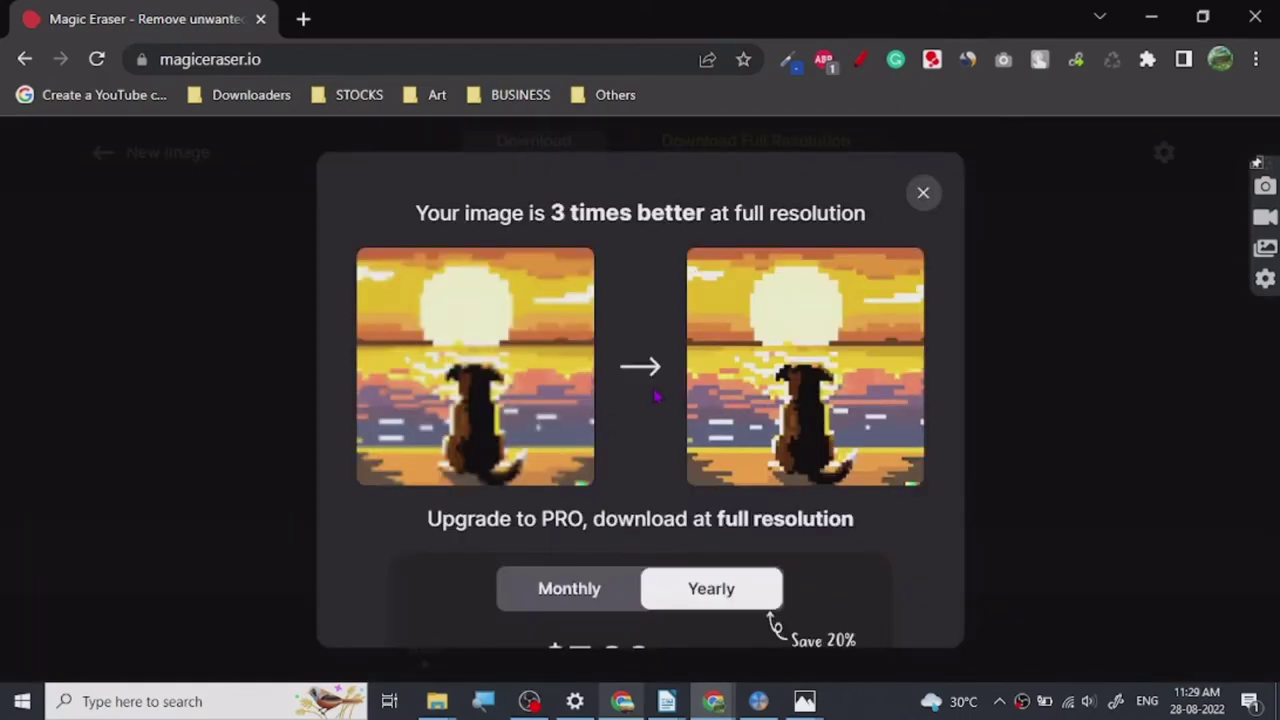
Step: Download the sun-free sunset as a low-res image and open it in Photos
{"action": "scroll", "coordinate": [640, 470], "scroll_direction": "down", "scroll_amount": 3}
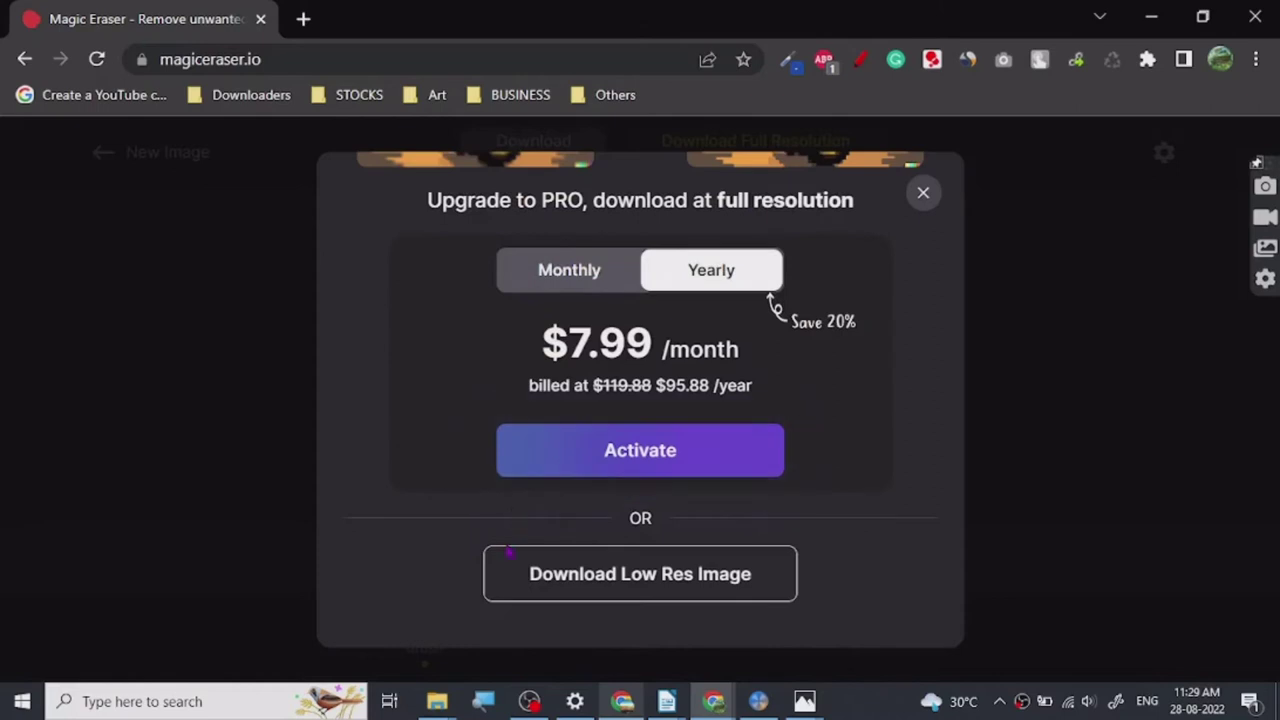
{"action": "left_click", "coordinate": [588, 595]}
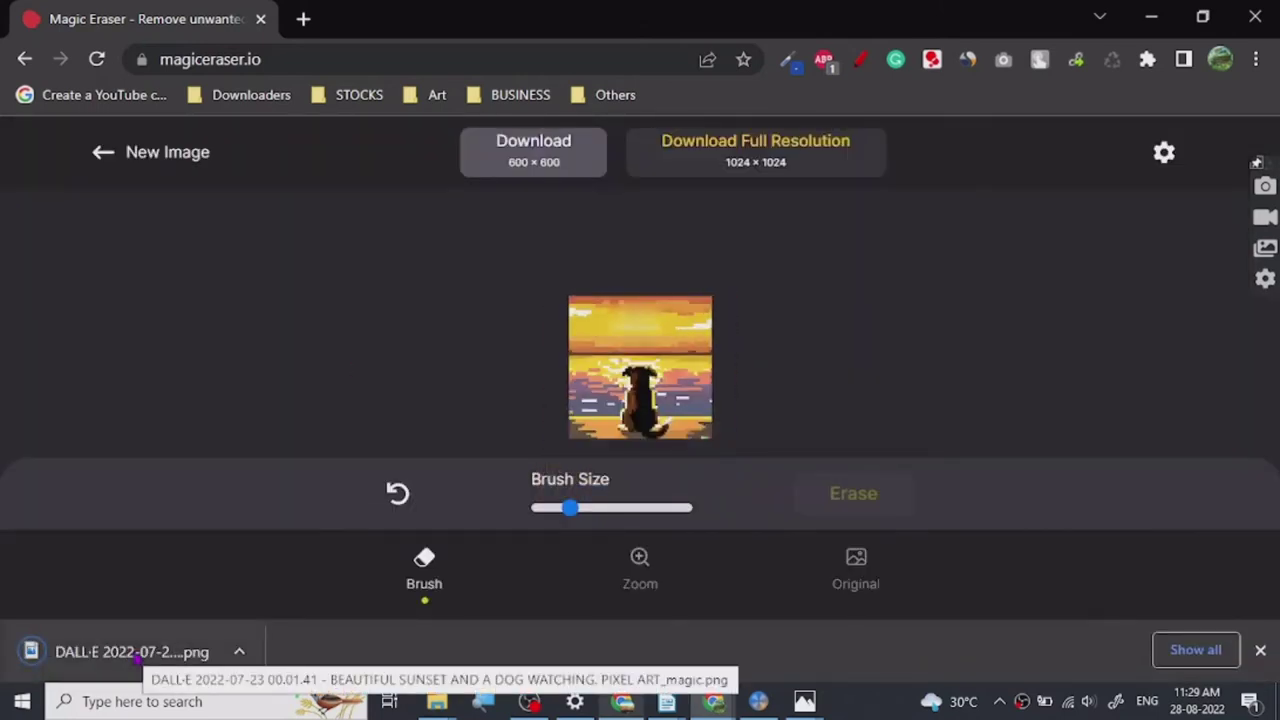
{"action": "left_click", "coordinate": [137, 655]}
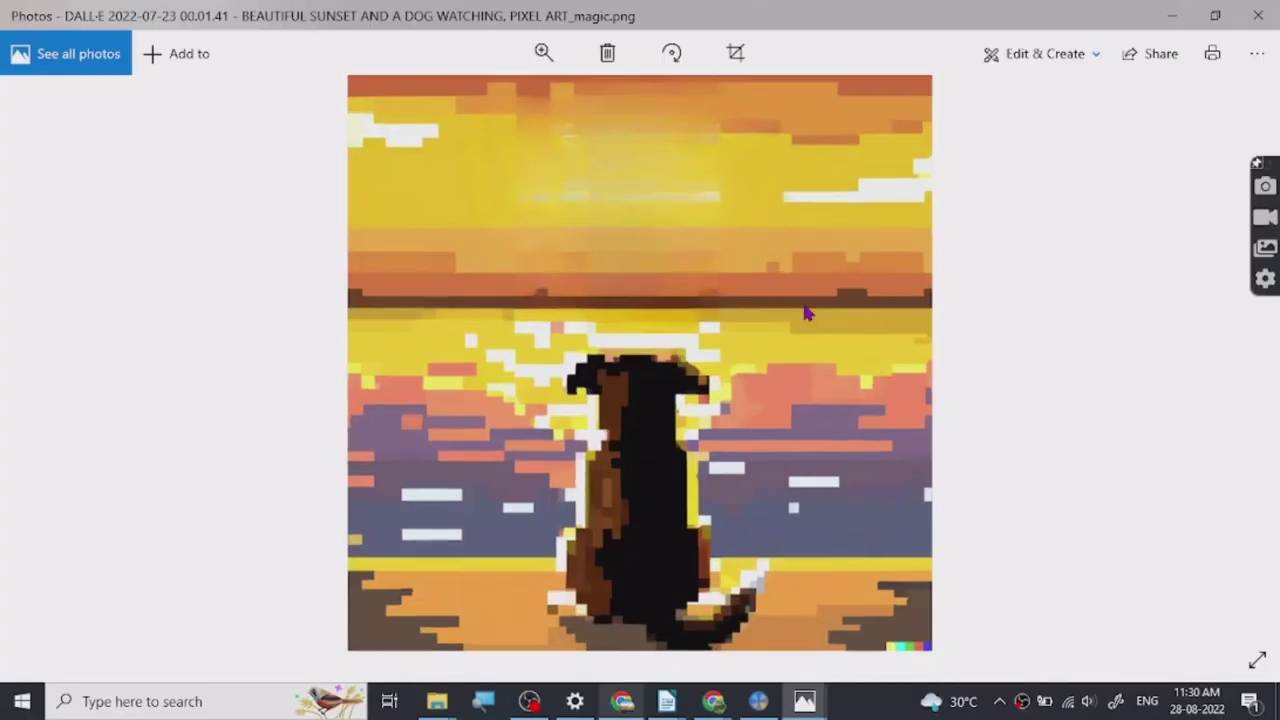
Step: Start a New Image and open the original sunset-with-dog file in Photos from the file picker
{"action": "left_click", "coordinate": [1185, 12]}
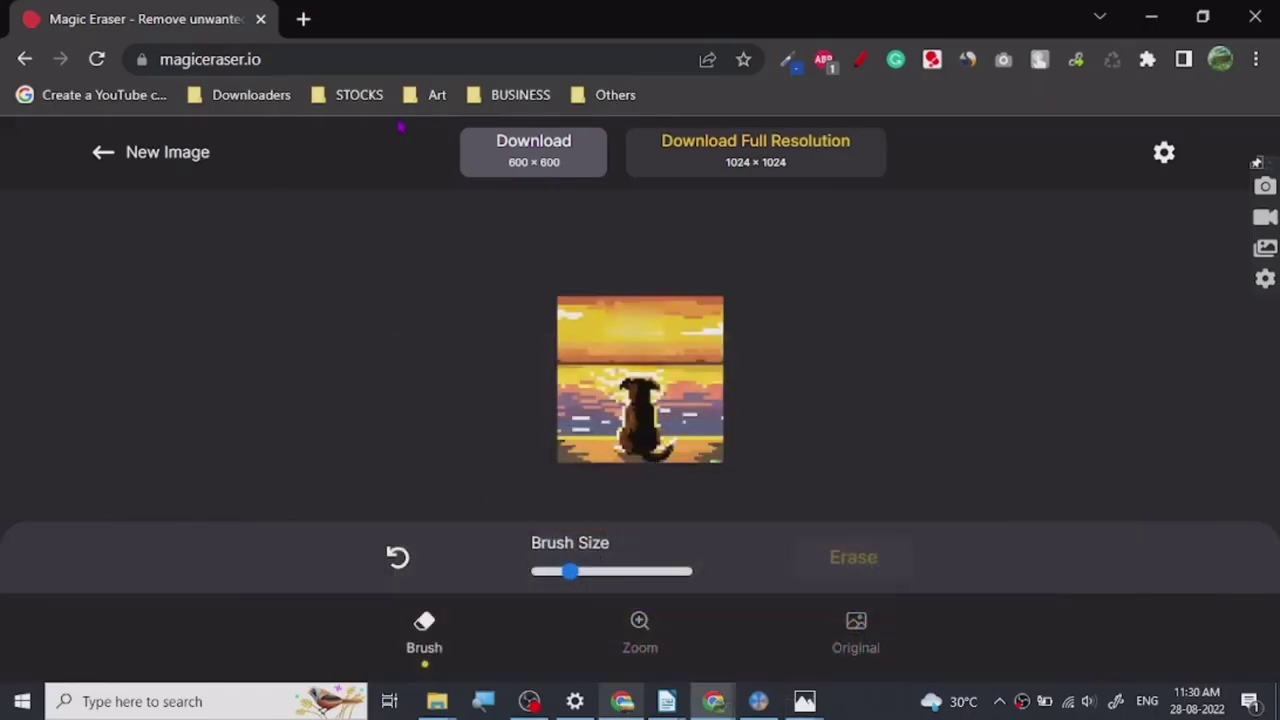
{"action": "left_click", "coordinate": [98, 158]}
{"action": "scroll", "coordinate": [400, 620], "scroll_direction": "down", "scroll_amount": 3}
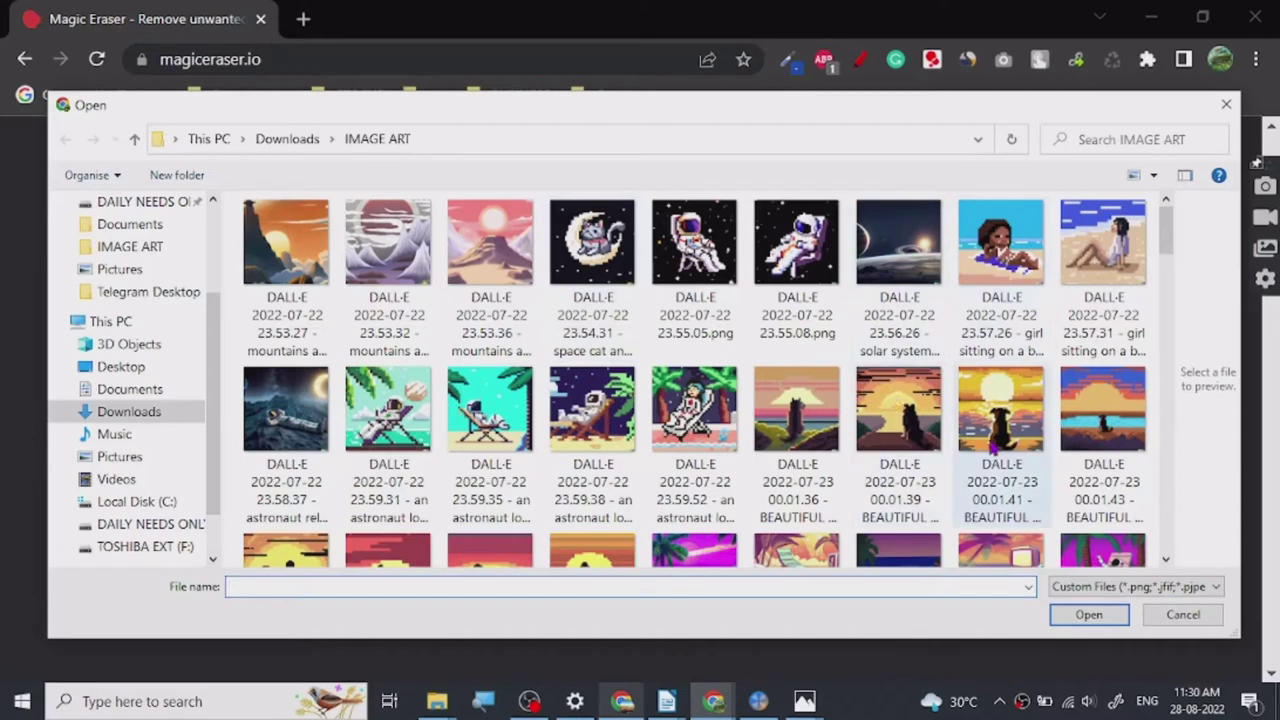
{"action": "left_click", "coordinate": [997, 395]}
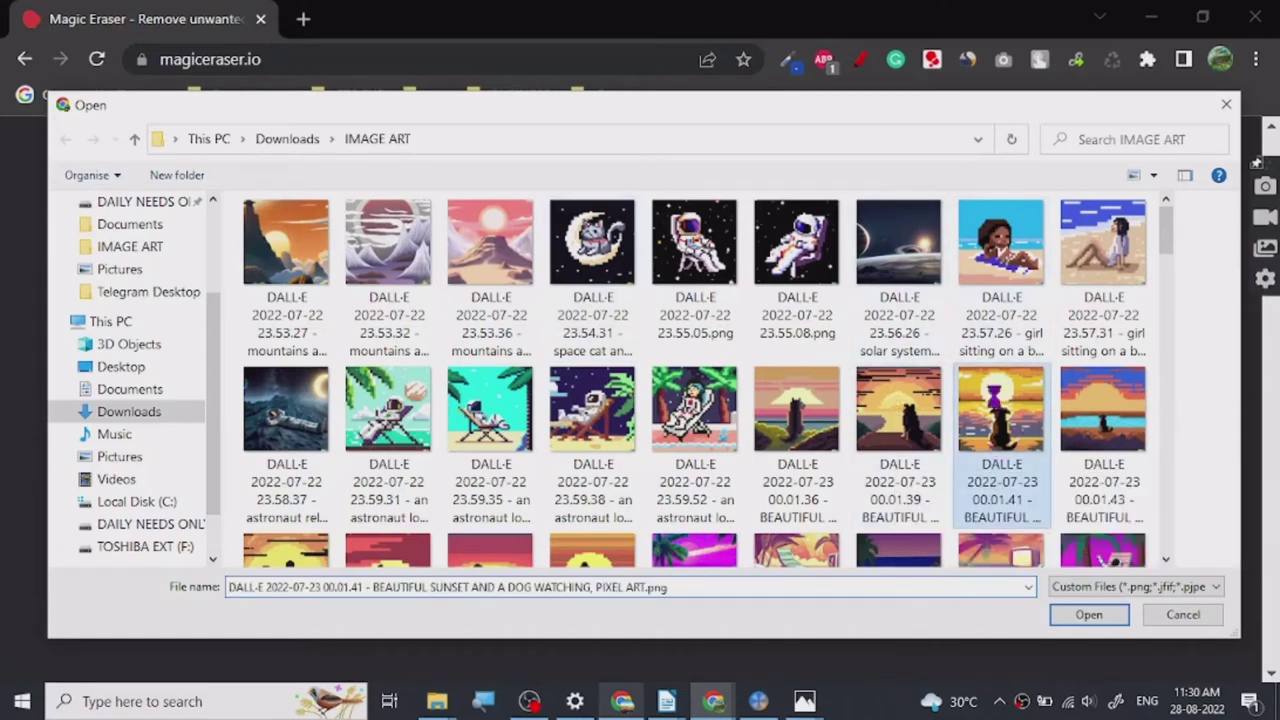
{"action": "right_click", "coordinate": [1000, 410]}
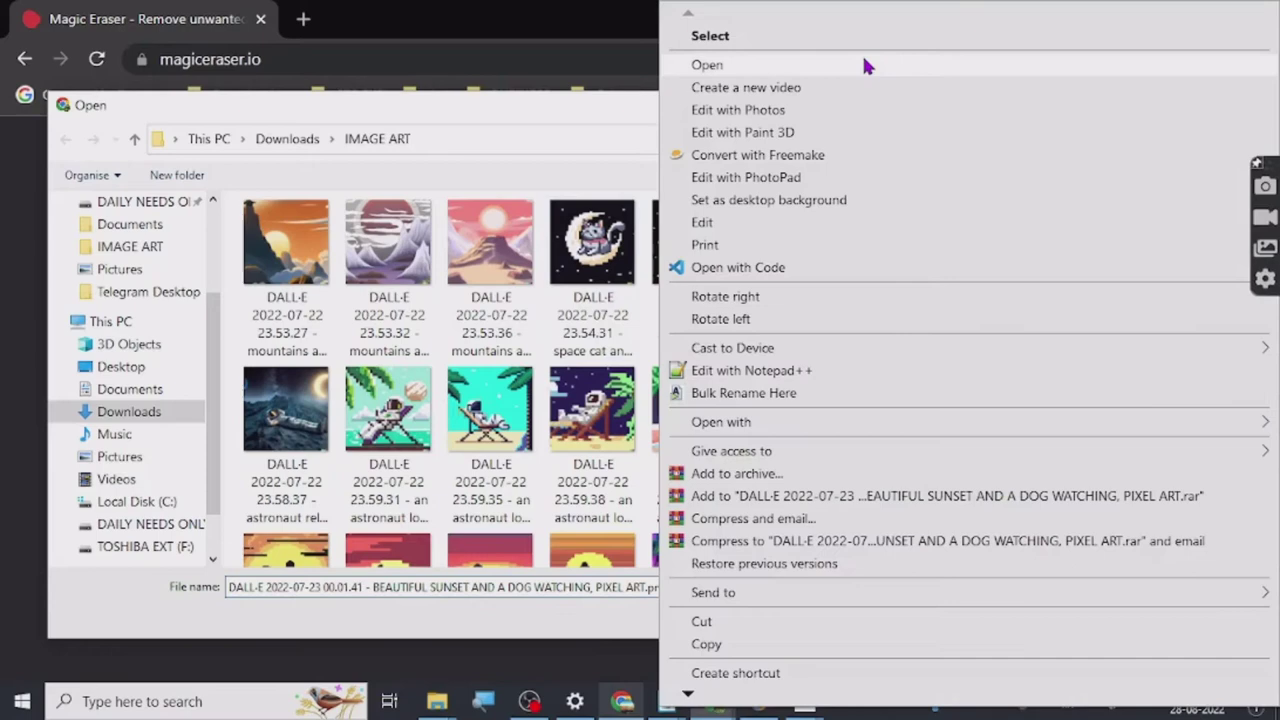
{"action": "left_click", "coordinate": [863, 62]}
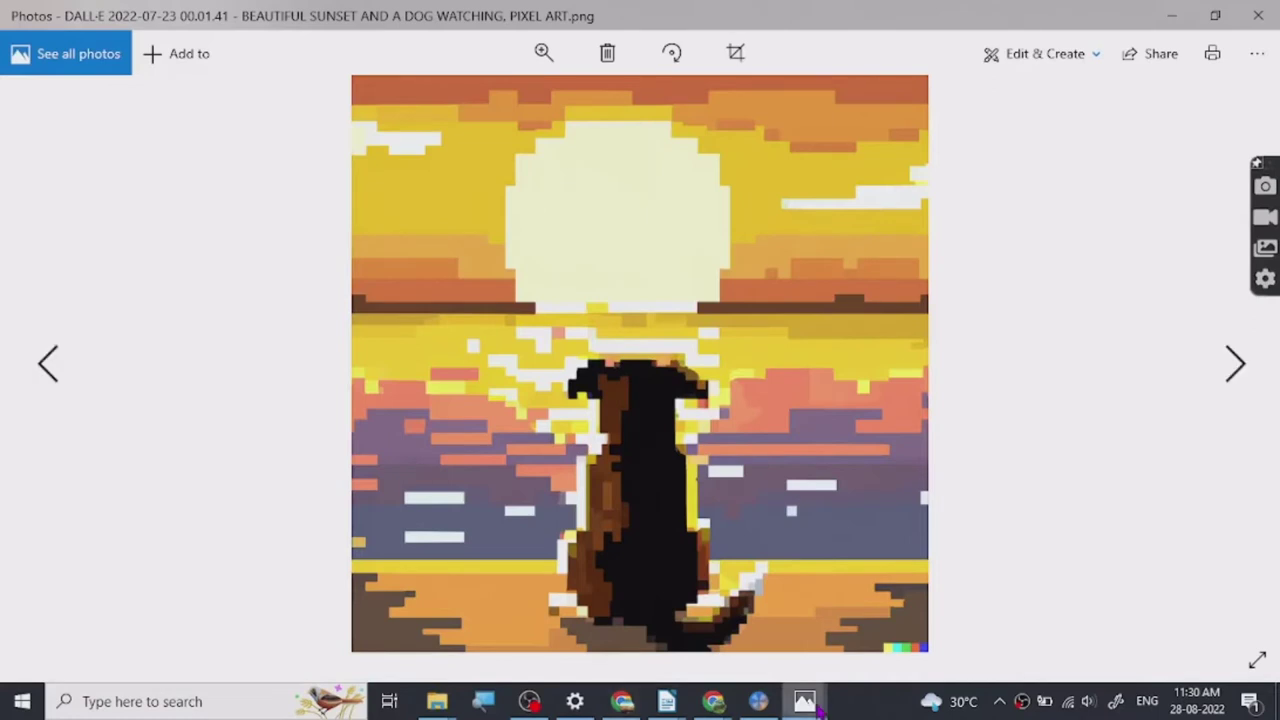
Step: Switch back and forth between the original and _magic sunset windows, then minimize Photos
{"action": "left_click", "coordinate": [818, 700]}
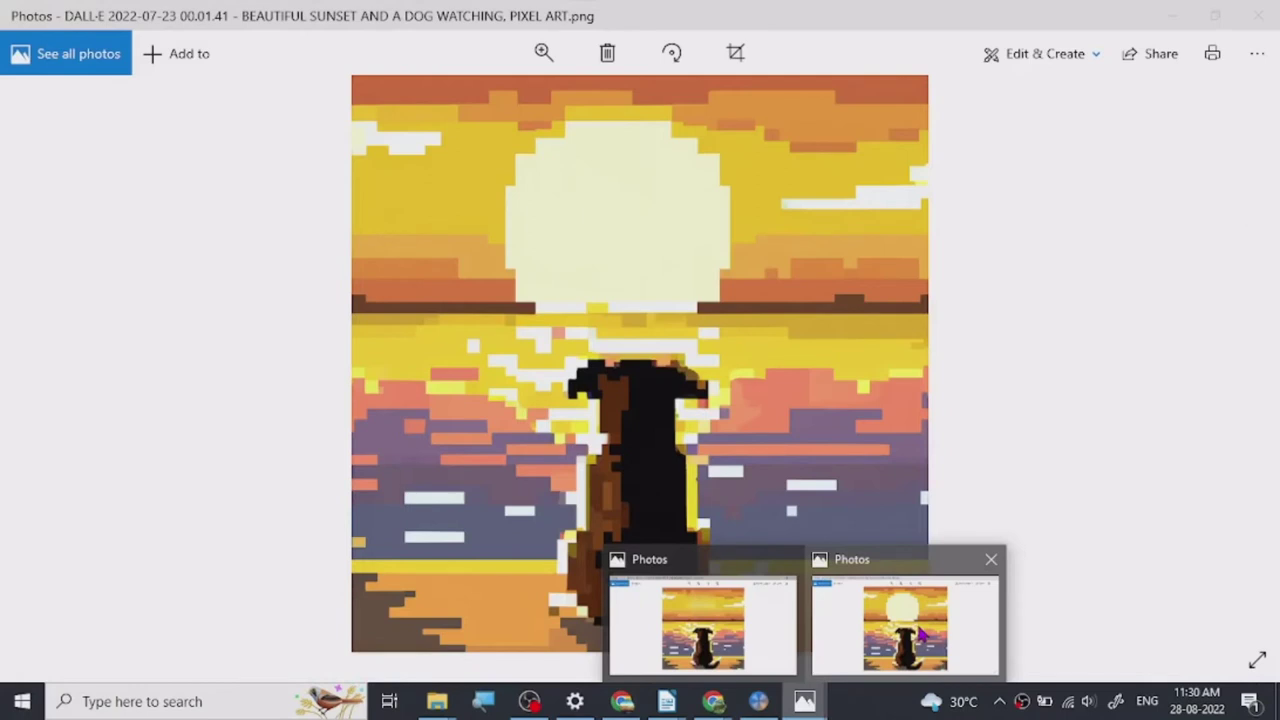
{"action": "left_click", "coordinate": [915, 636]}
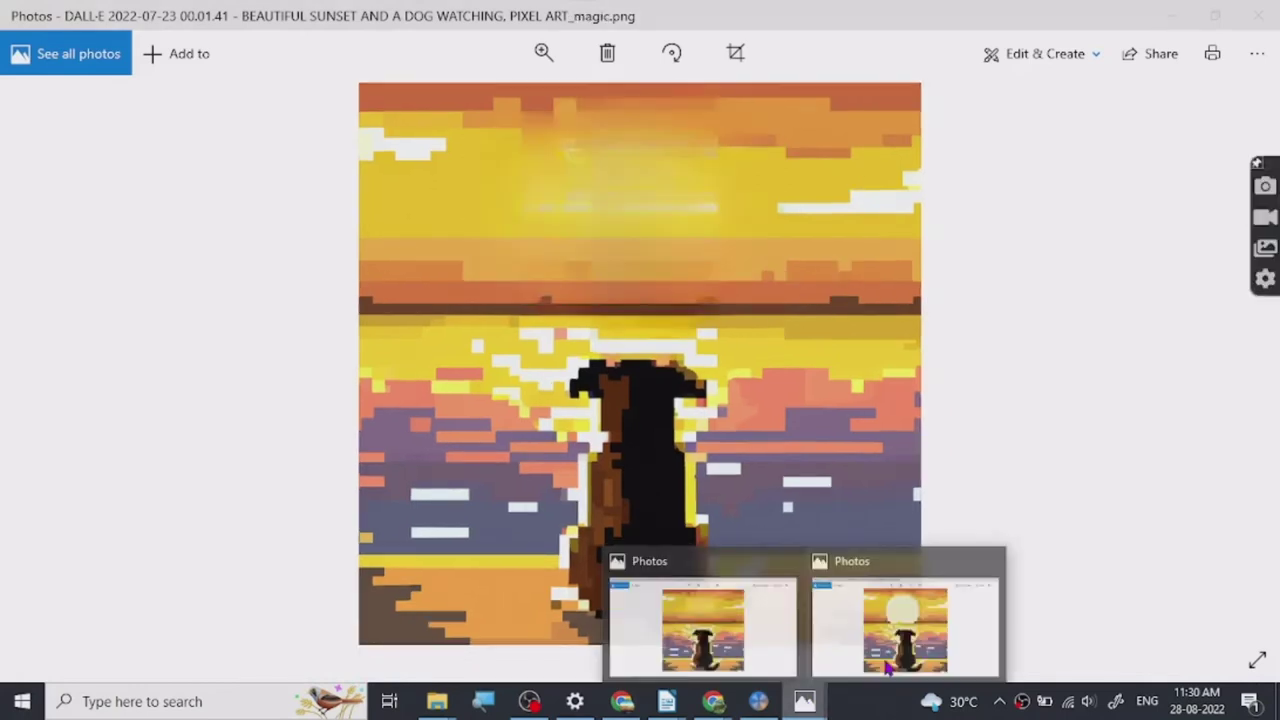
{"action": "left_click", "coordinate": [887, 668]}
{"action": "mouse_move", "coordinate": [804, 700]}
{"action": "left_click", "coordinate": [700, 630]}
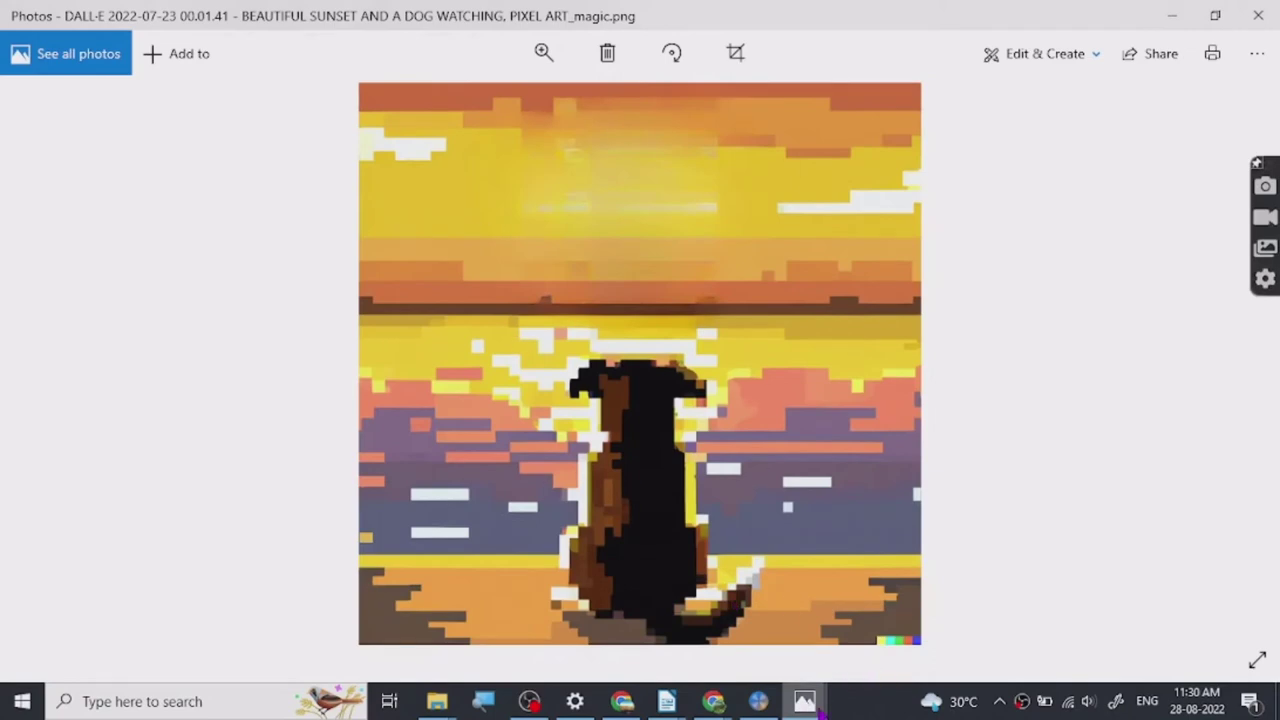
{"action": "mouse_move", "coordinate": [818, 706]}
{"action": "left_click", "coordinate": [900, 630]}
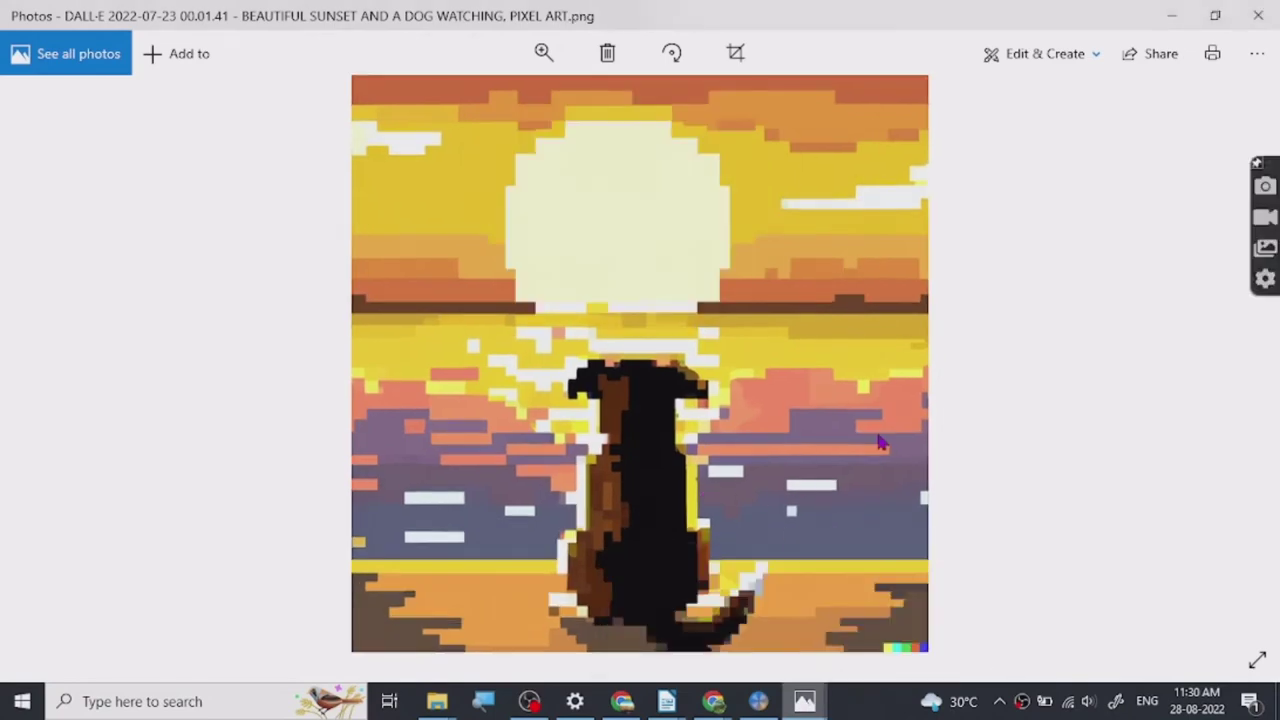
{"action": "left_click", "coordinate": [1172, 14]}
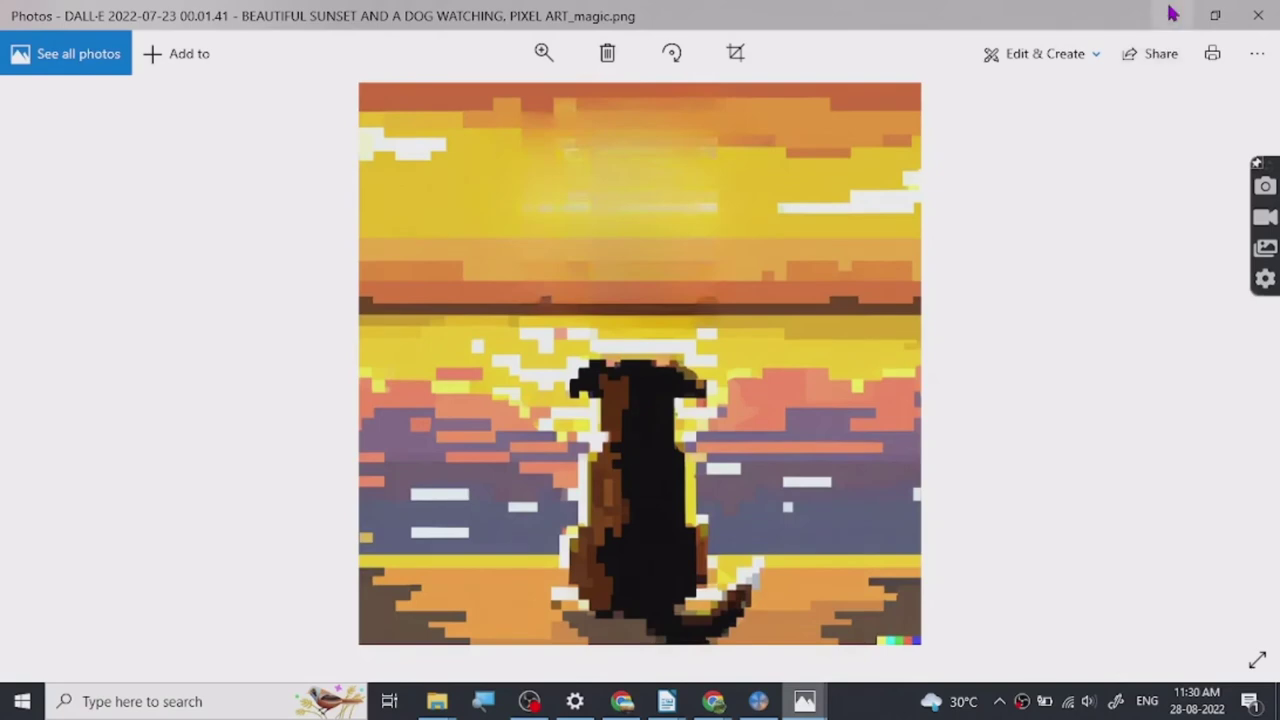
{"action": "left_click", "coordinate": [1172, 14]}
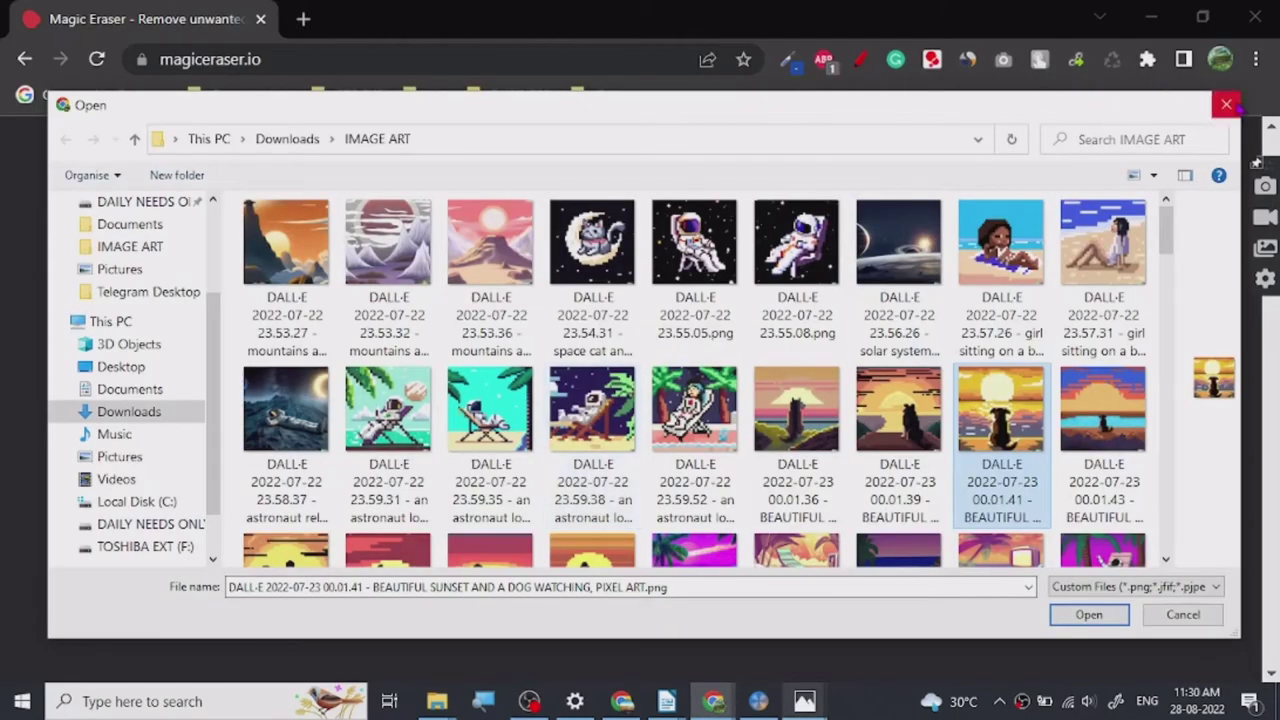
Step: Browse the IMAGE ART folder and upload the 21.44.13 full-moon night-sky image
{"action": "scroll", "coordinate": [690, 470], "scroll_direction": "down", "scroll_amount": 3}
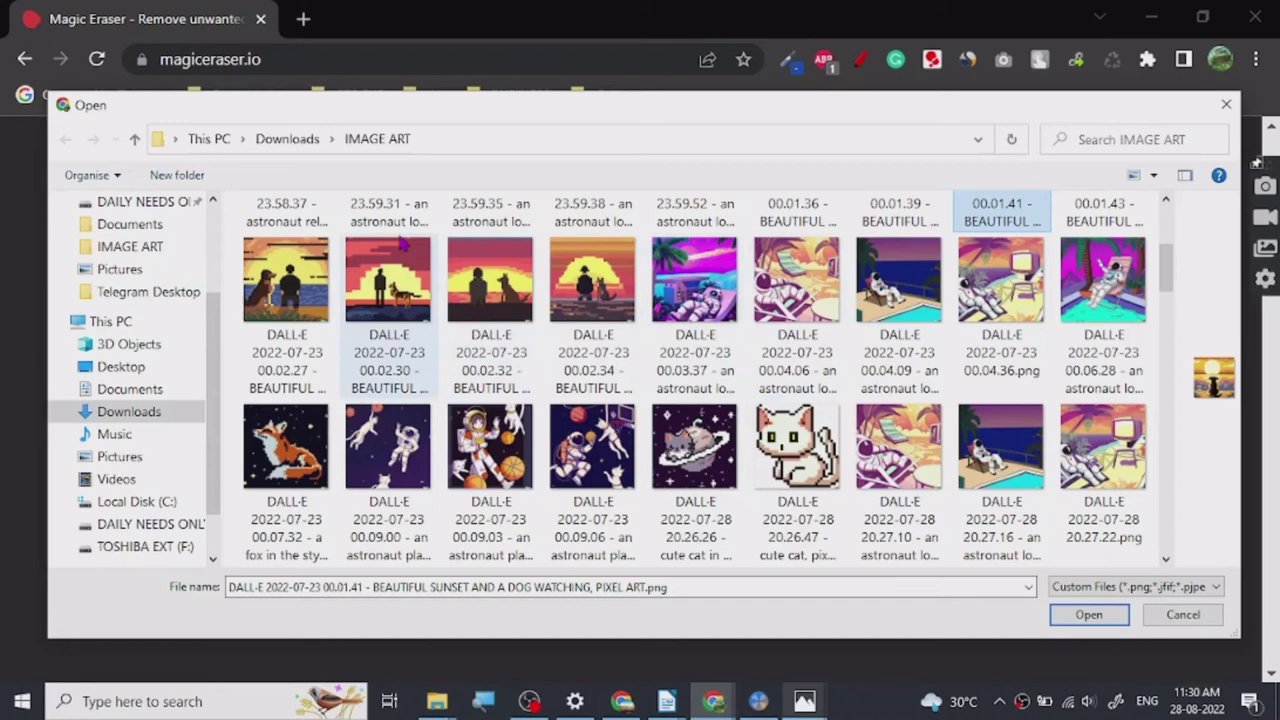
{"action": "left_click", "coordinate": [294, 305]}
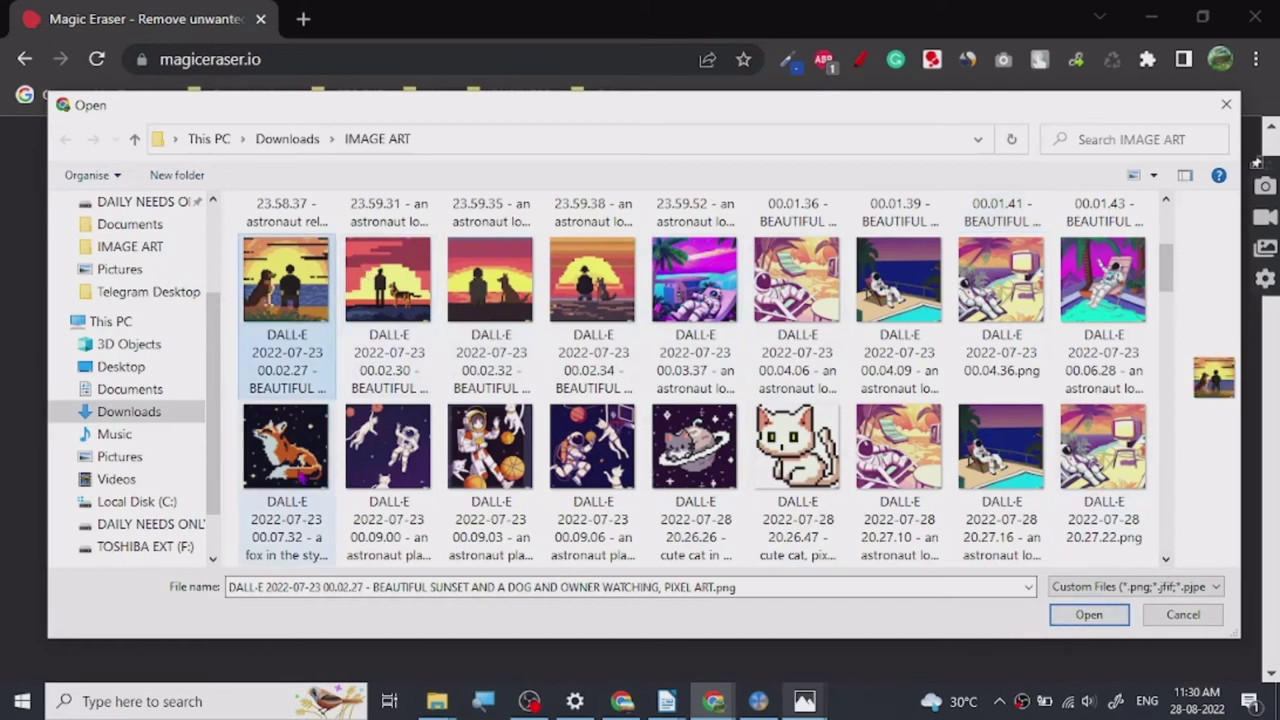
{"action": "scroll", "coordinate": [652, 400], "scroll_direction": "down", "scroll_amount": 3}
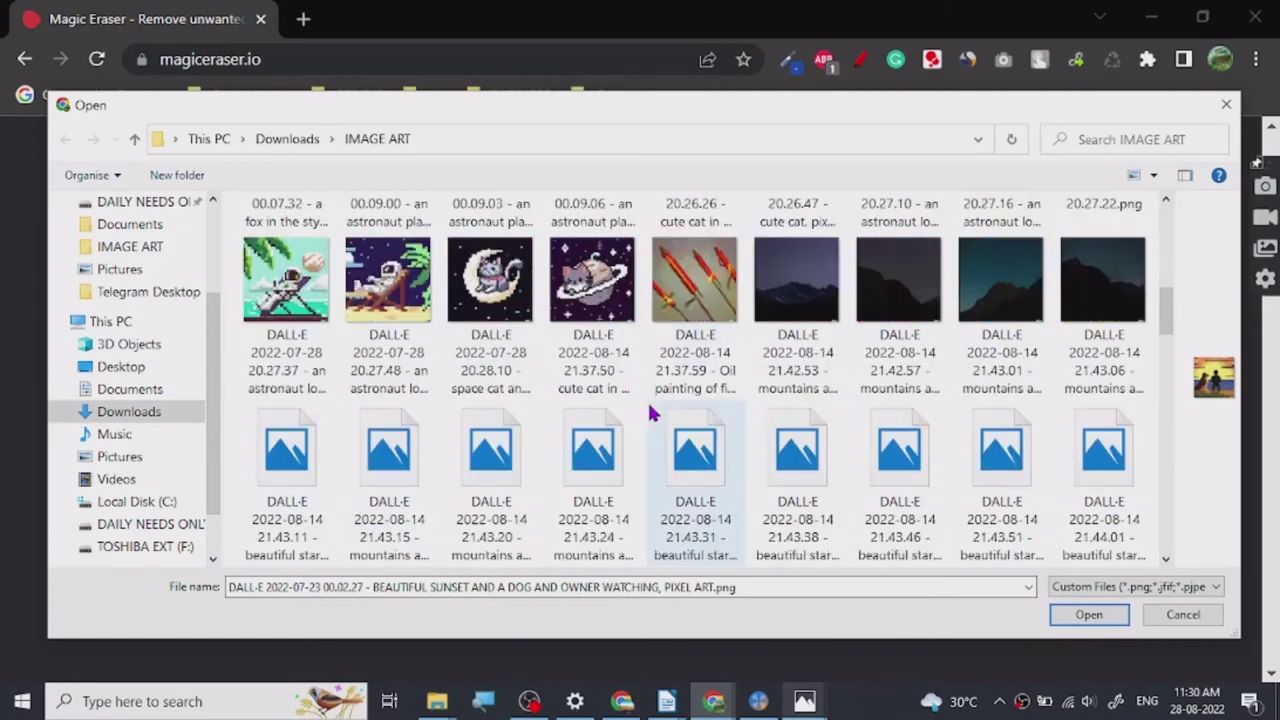
{"action": "scroll", "coordinate": [652, 413], "scroll_direction": "down", "scroll_amount": 2}
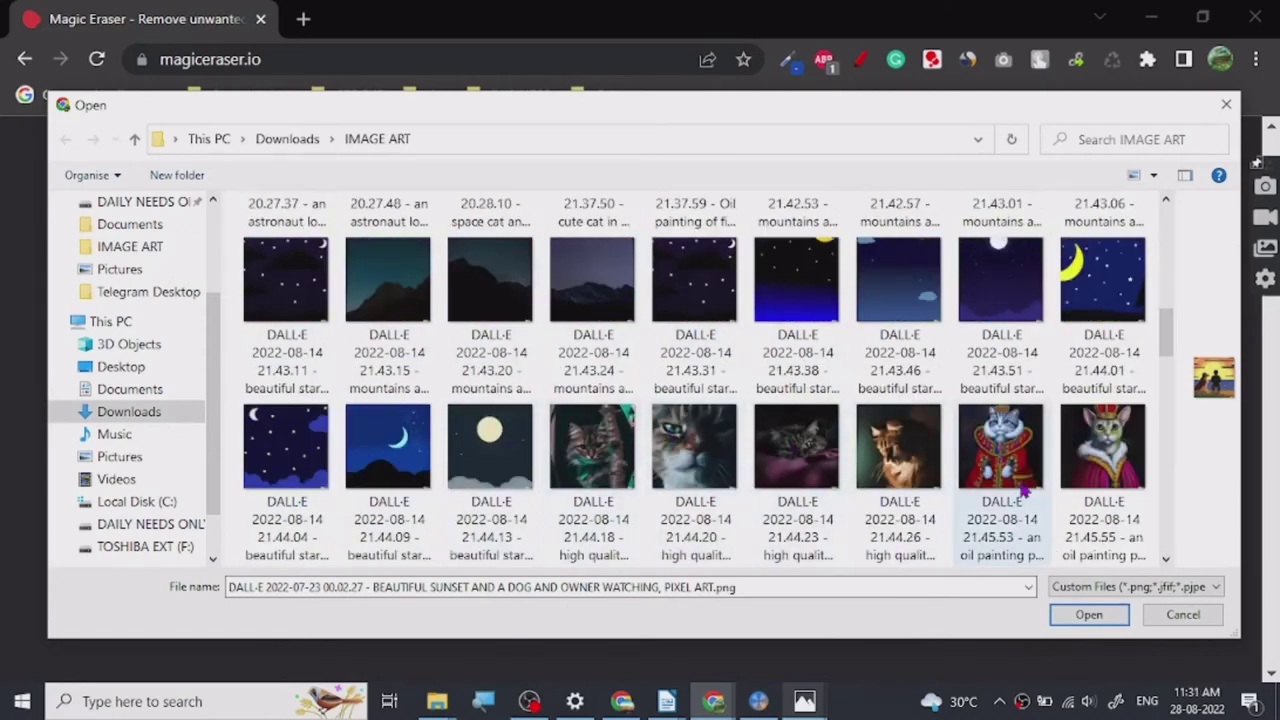
{"action": "scroll", "coordinate": [886, 470], "scroll_direction": "down", "scroll_amount": 1}
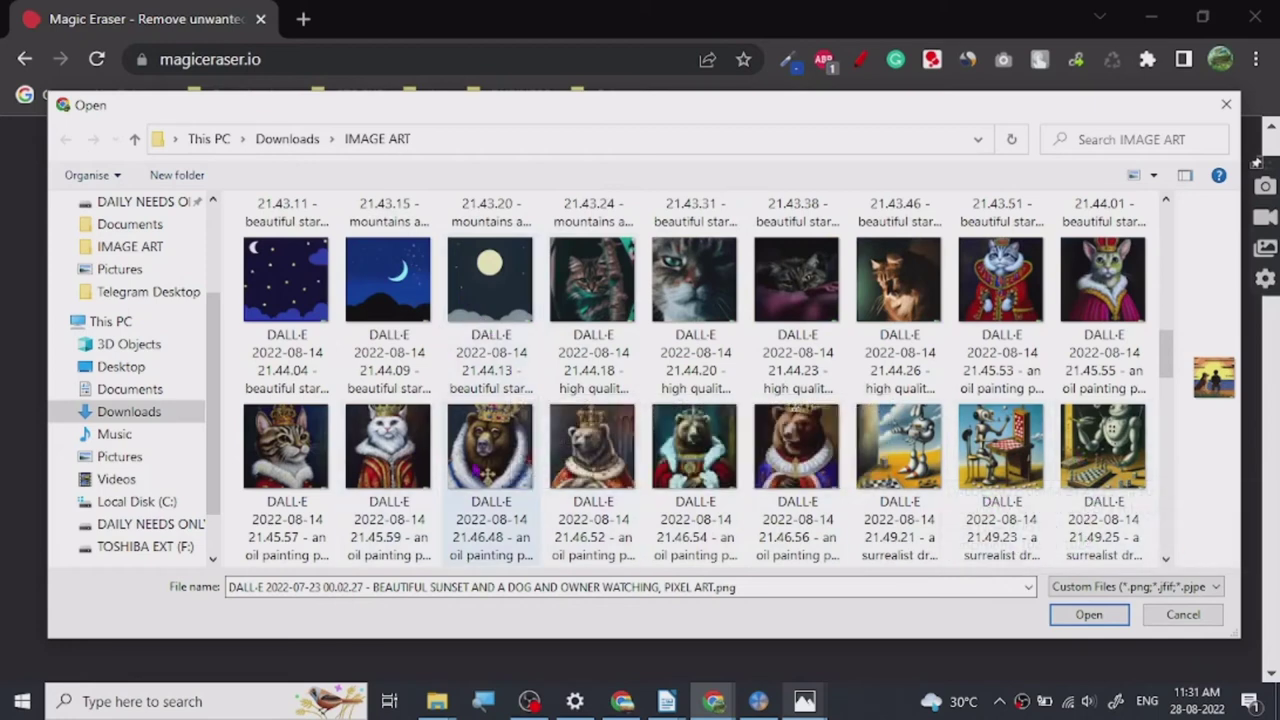
{"action": "scroll", "coordinate": [478, 465], "scroll_direction": "down", "scroll_amount": 2}
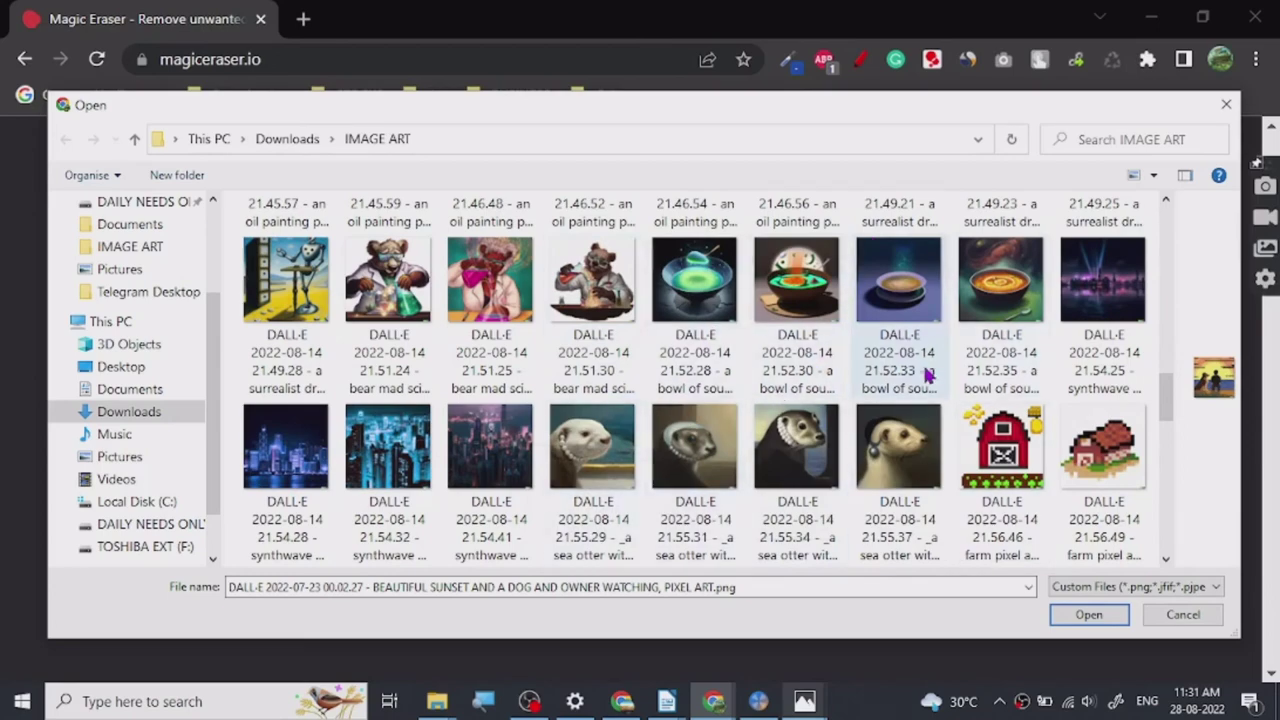
{"action": "scroll", "coordinate": [925, 380], "scroll_direction": "down", "scroll_amount": 2}
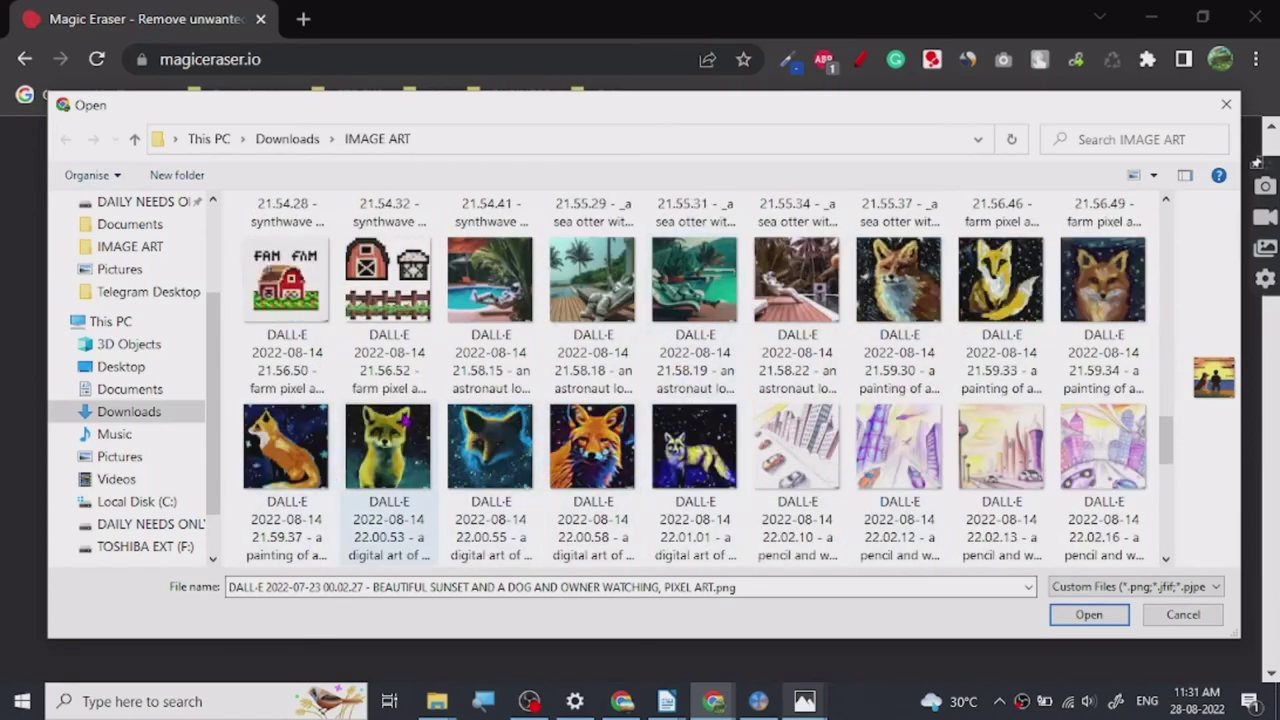
{"action": "scroll", "coordinate": [389, 451], "scroll_direction": "up", "scroll_amount": 2}
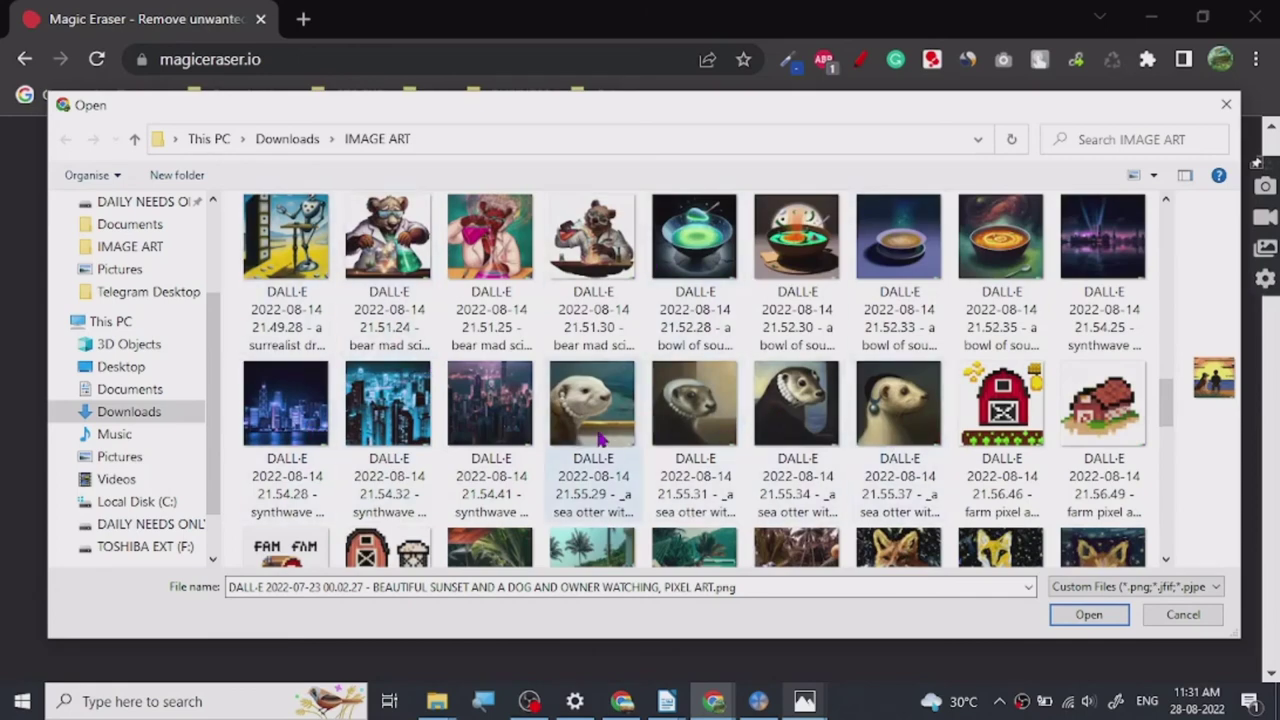
{"action": "scroll", "coordinate": [670, 420], "scroll_direction": "up", "scroll_amount": 4}
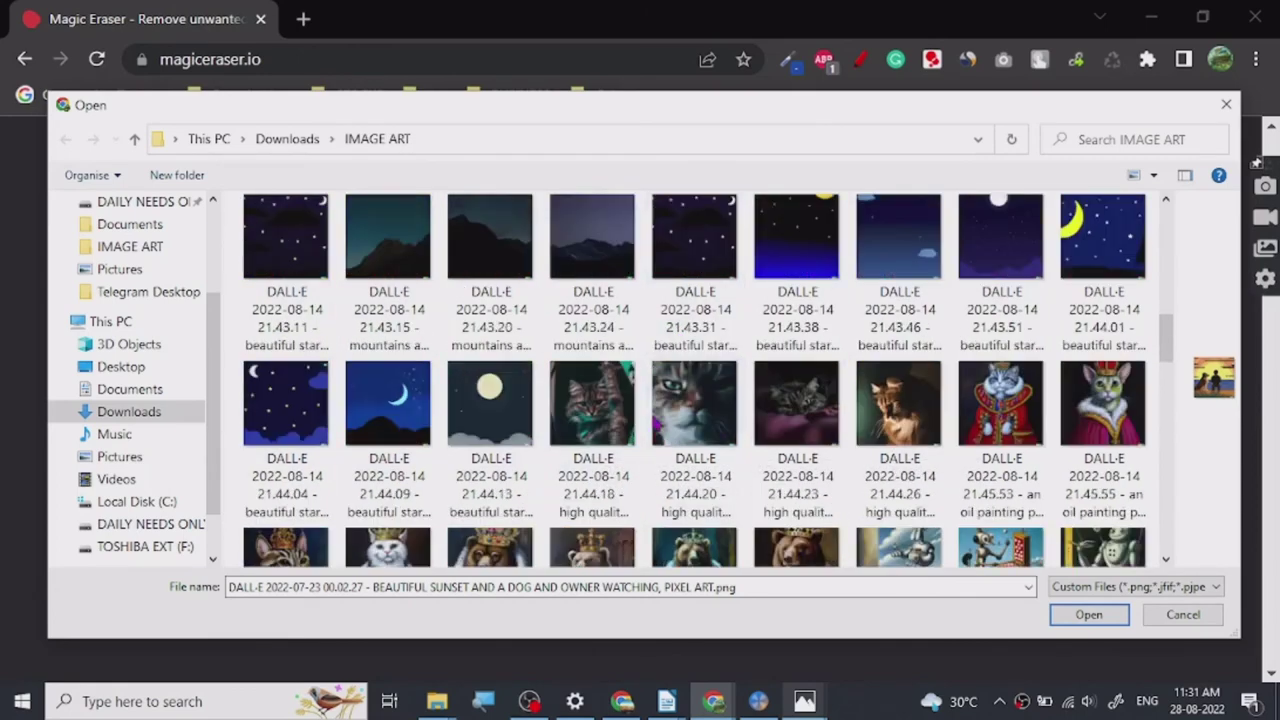
{"action": "left_click", "coordinate": [490, 420]}
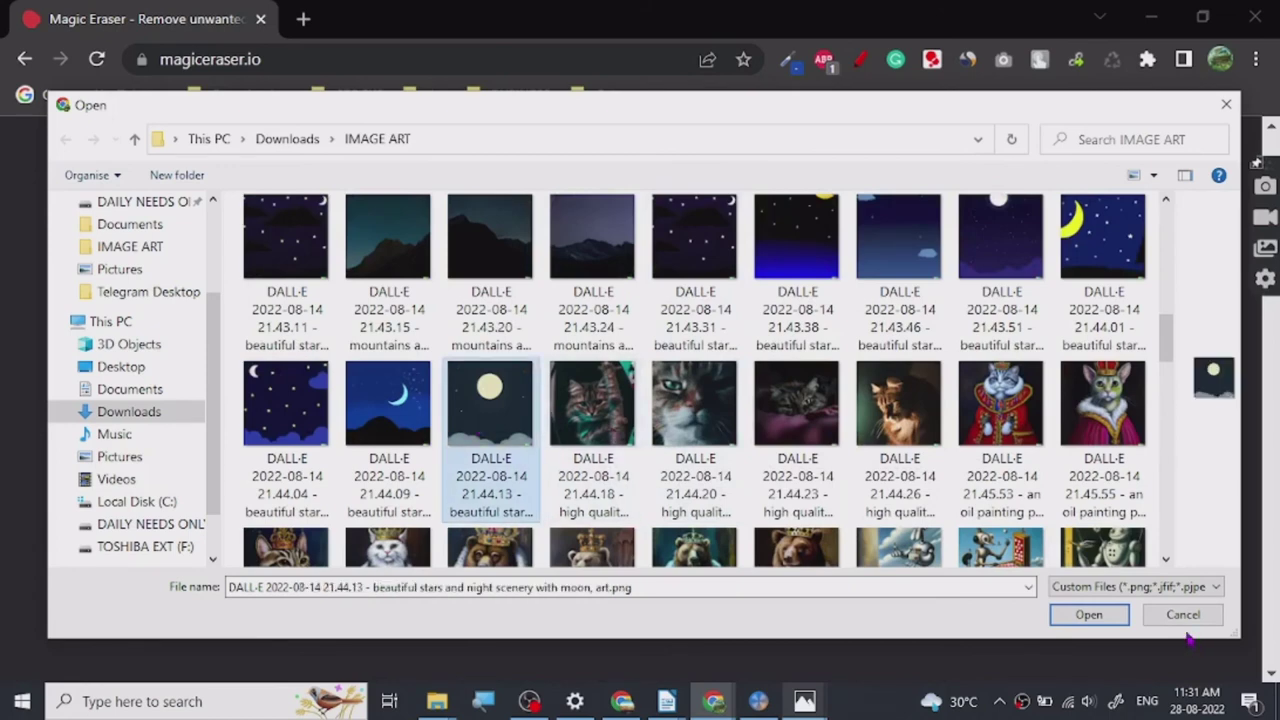
{"action": "left_click", "coordinate": [1090, 615]}
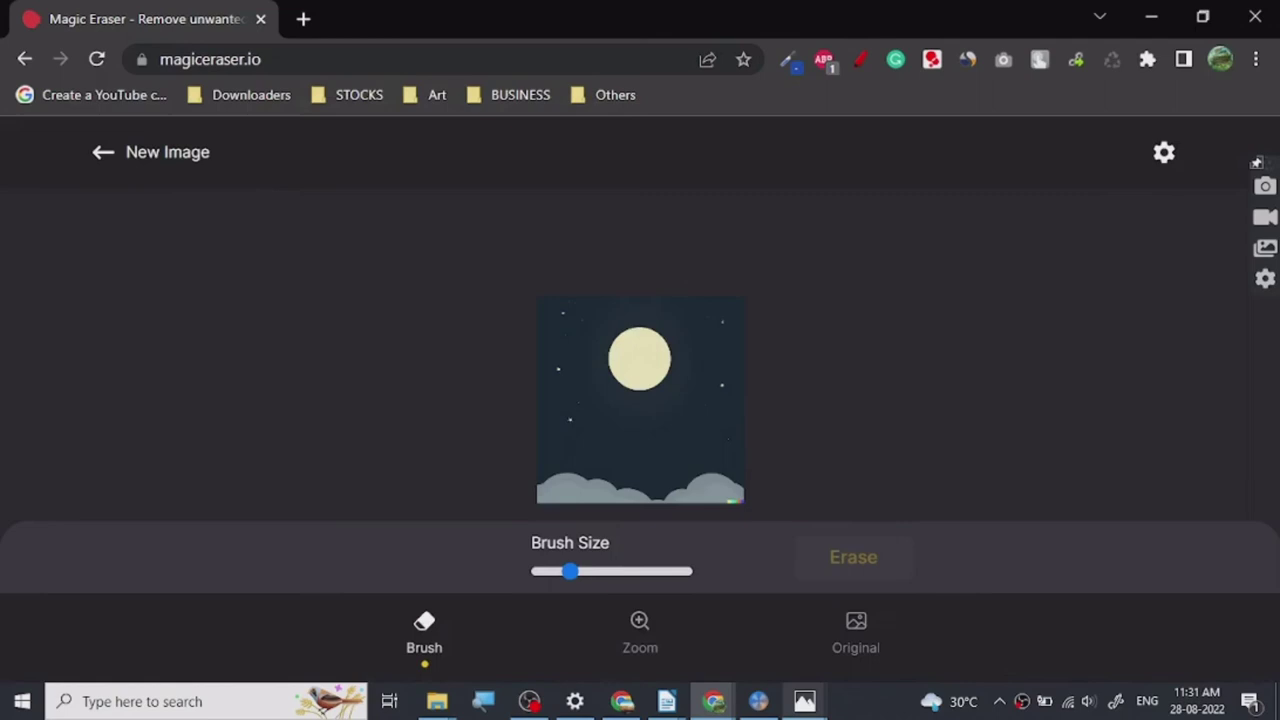
Step: Brush over the moon, erase it, zoom to check the sky, then choose Download Full Resolution
{"action": "mouse_move", "coordinate": [600, 341]}
{"action": "left_mouse_down"}
{"action": "mouse_move", "coordinate": [665, 362]}
{"action": "mouse_move", "coordinate": [645, 372]}
{"action": "mouse_move", "coordinate": [641, 331]}
{"action": "mouse_move", "coordinate": [598, 382]}
{"action": "left_mouse_up"}
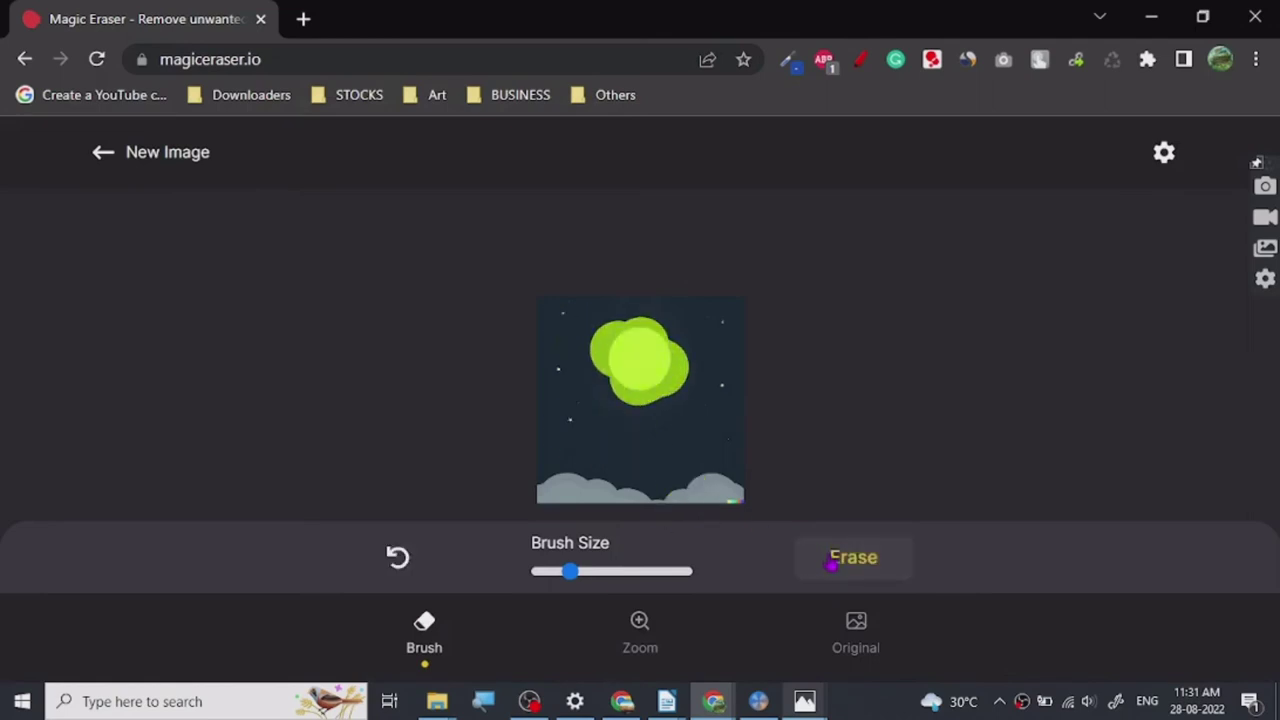
{"action": "left_click", "coordinate": [832, 565]}
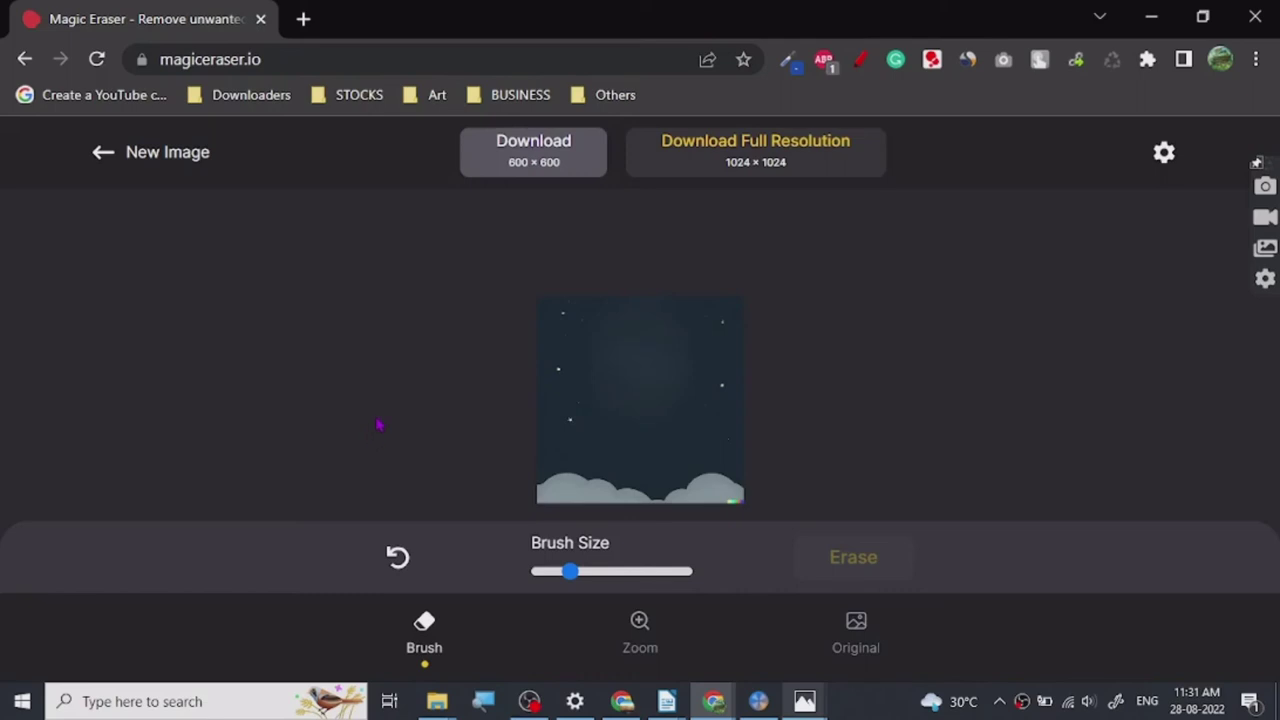
{"action": "scroll", "coordinate": [536, 390], "scroll_direction": "up", "scroll_amount": 3}
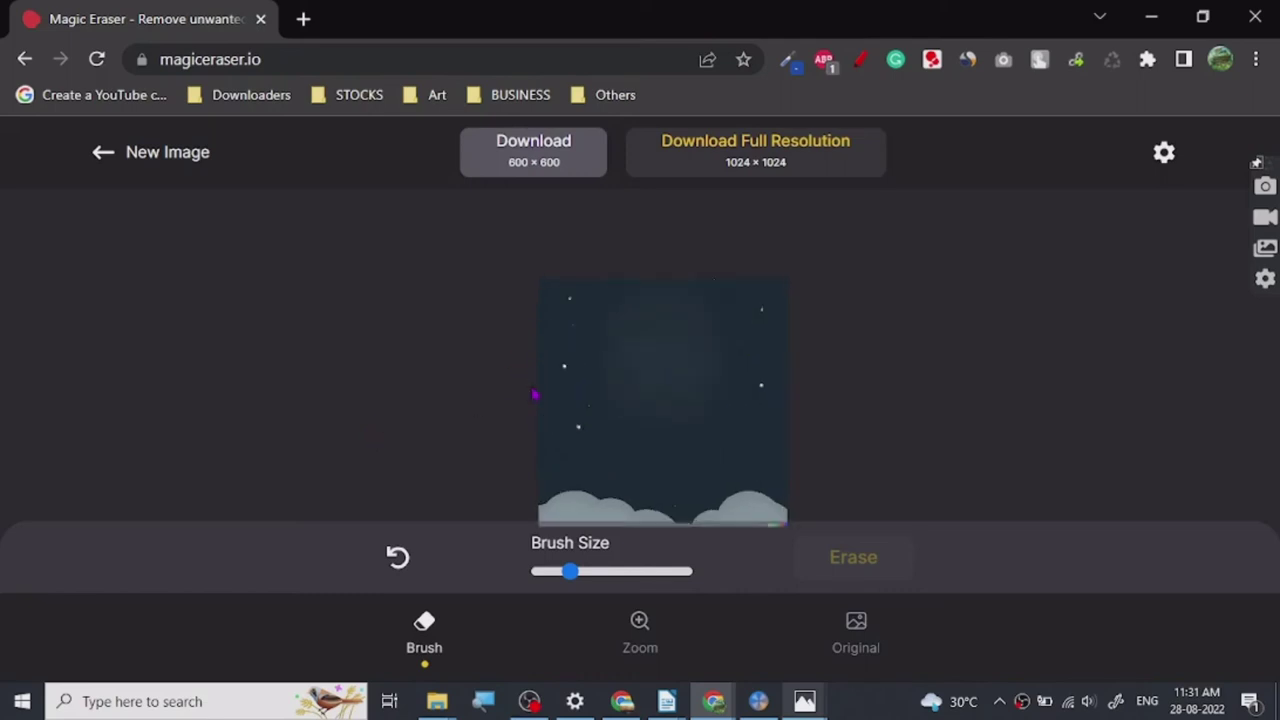
{"action": "scroll", "coordinate": [537, 388], "scroll_direction": "up", "scroll_amount": 3}
{"action": "scroll", "coordinate": [845, 335], "scroll_direction": "down", "scroll_amount": 3}
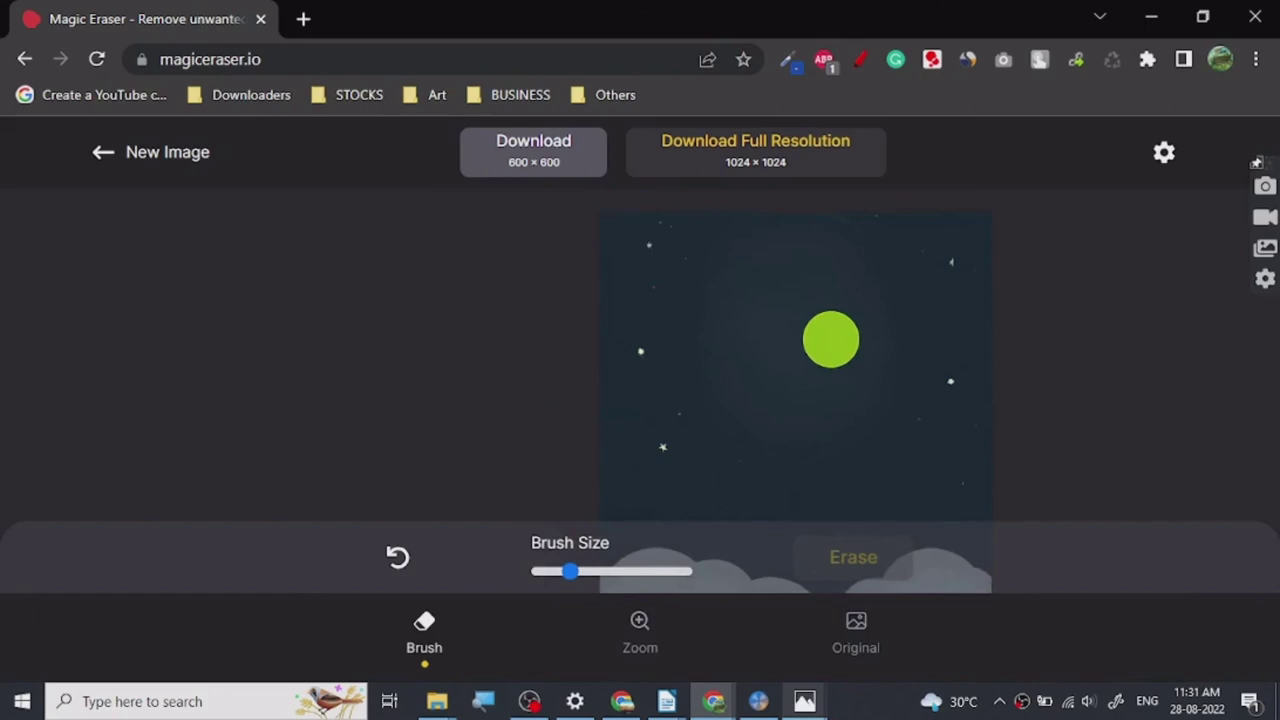
{"action": "scroll", "coordinate": [831, 330], "scroll_direction": "down", "scroll_amount": 2}
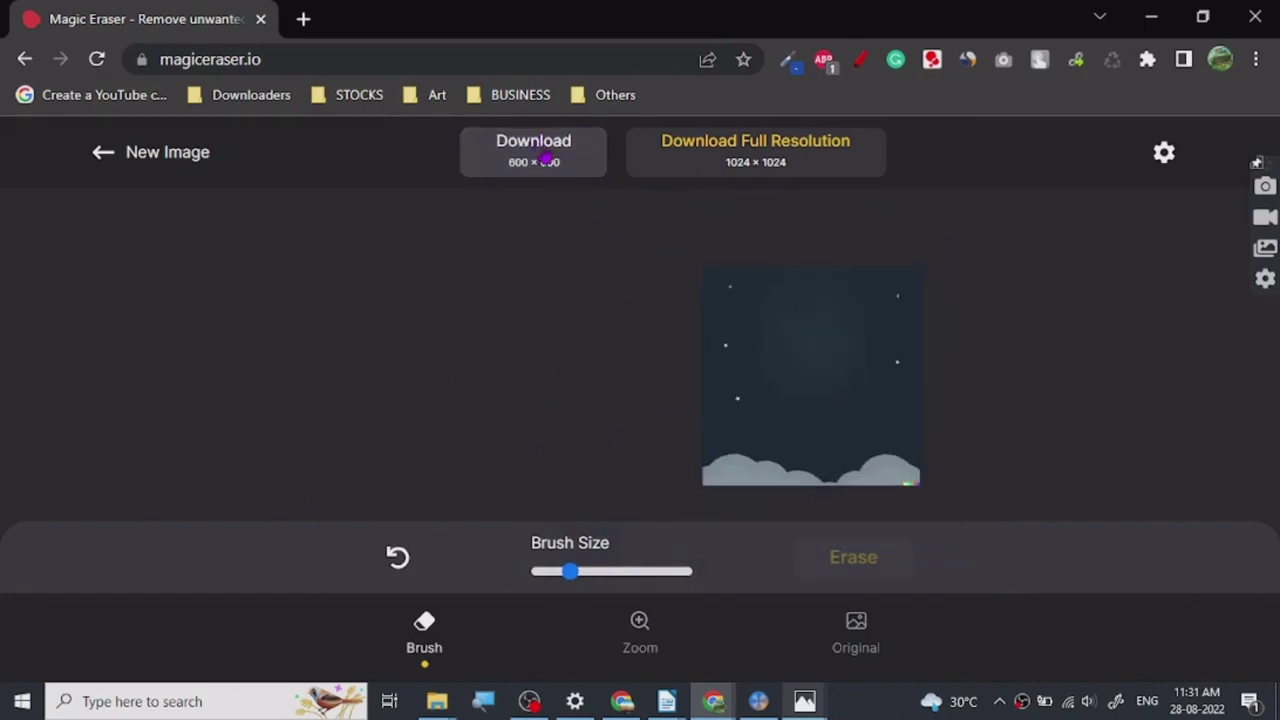
{"action": "left_click", "coordinate": [691, 165]}
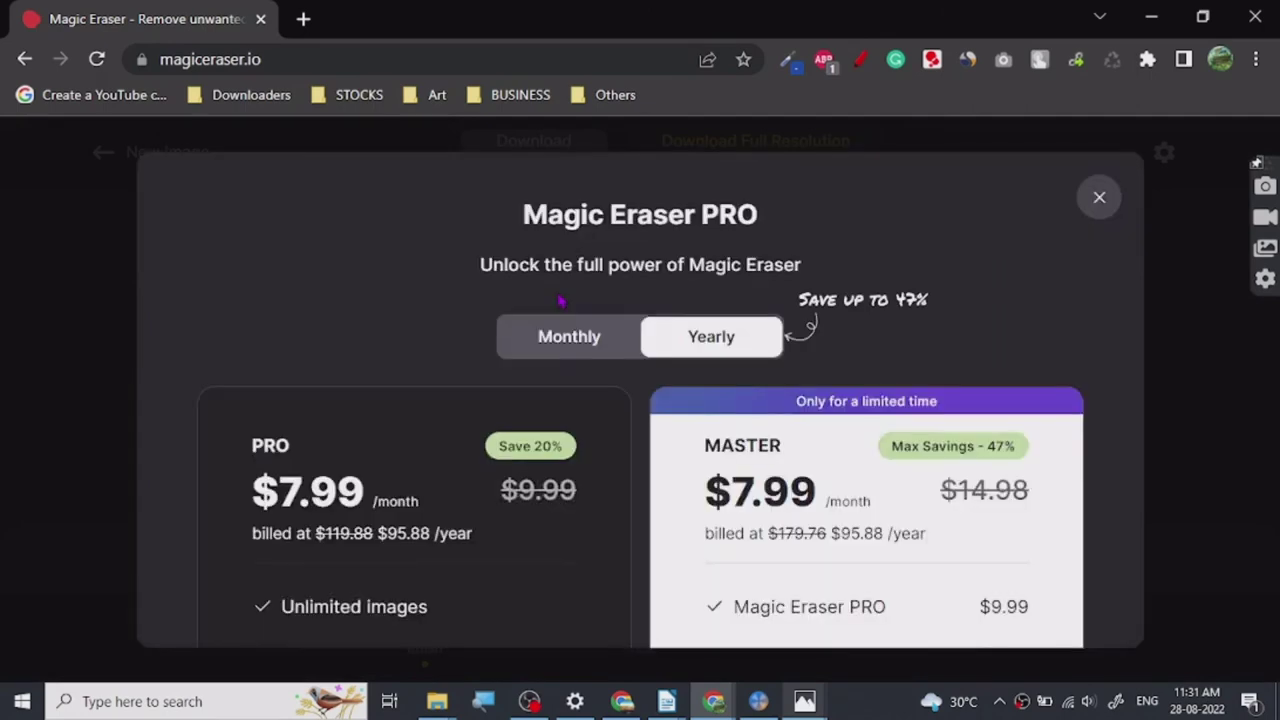
Step: Scroll through the Magic Eraser PRO pricing modal and close it with the X
{"action": "scroll", "coordinate": [511, 366], "scroll_direction": "down", "scroll_amount": 3}
{"action": "scroll", "coordinate": [512, 410], "scroll_direction": "up", "scroll_amount": 2}
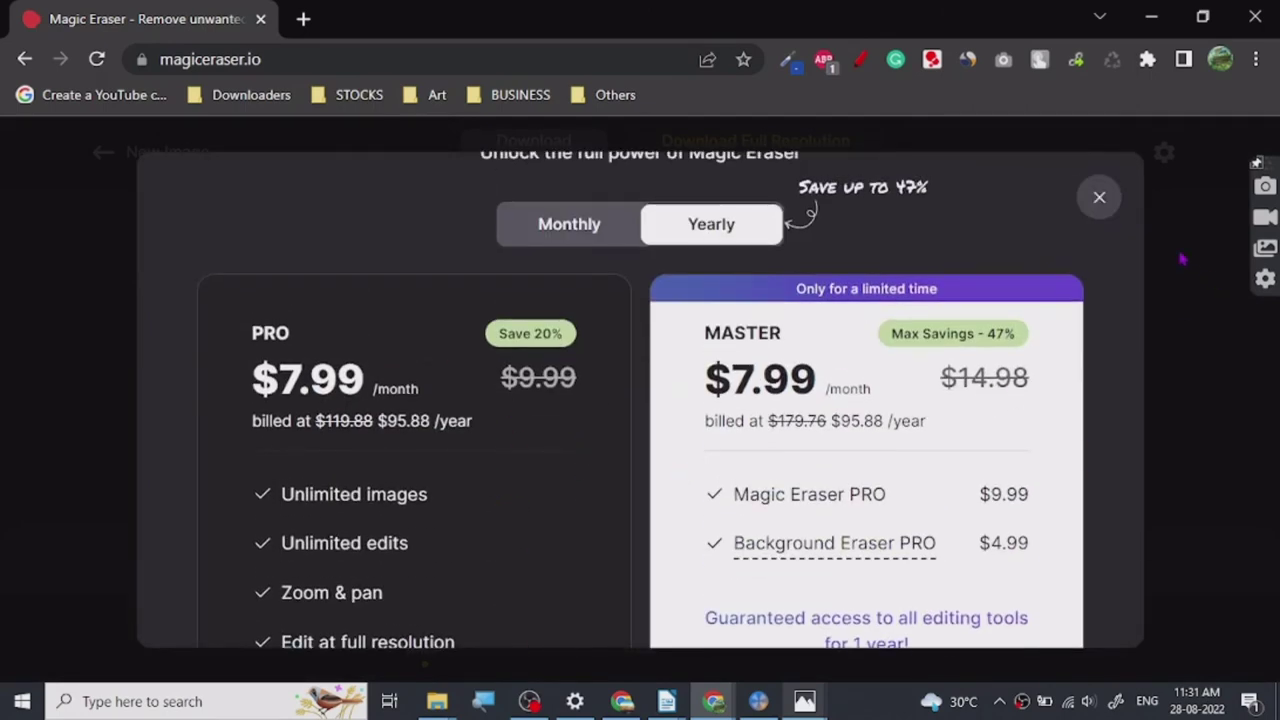
{"action": "left_click", "coordinate": [1099, 197]}
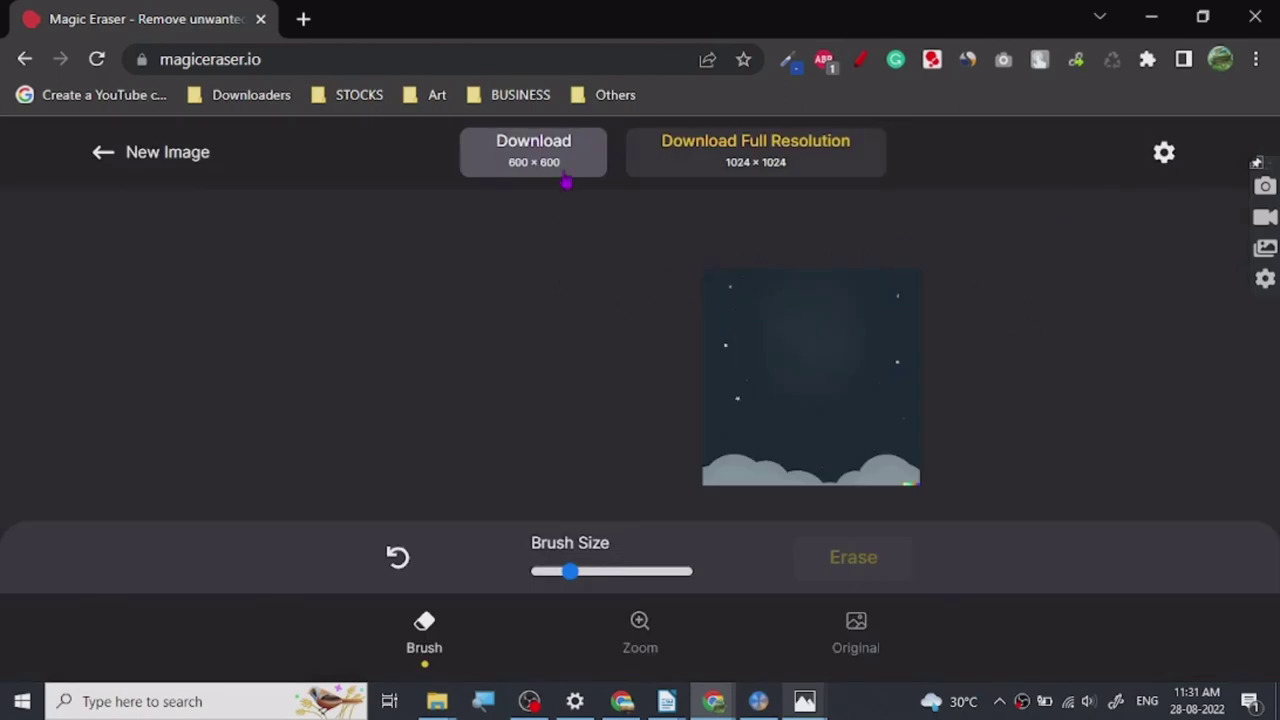